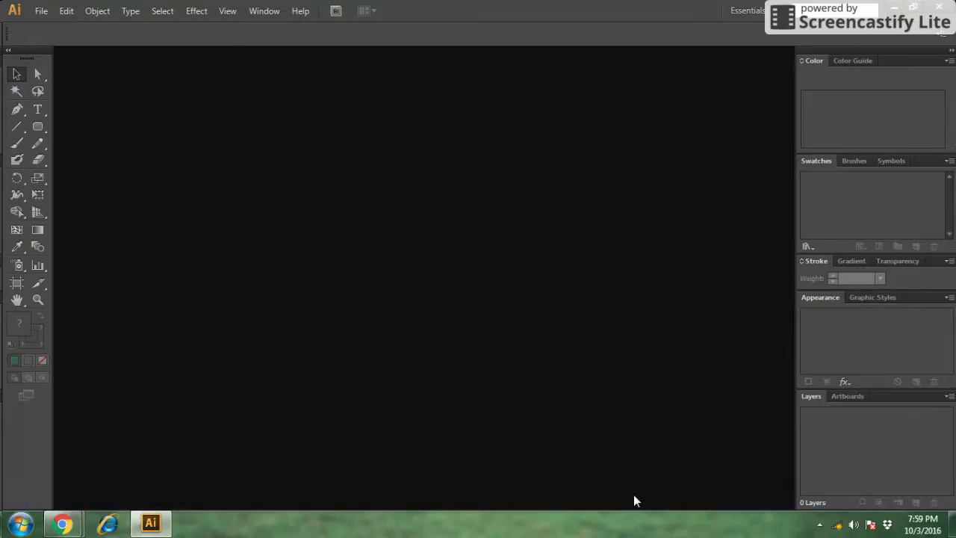
# - Create a new Letter-size 612 × 792 pt document, zoom in, and glance at the font list
pyautogui.click(41, 11)
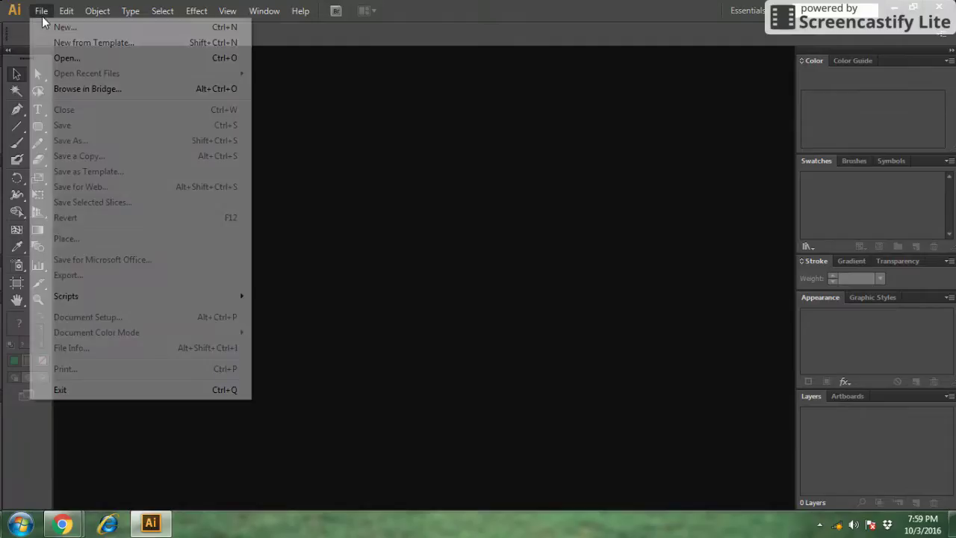
pyautogui.click(62, 27)
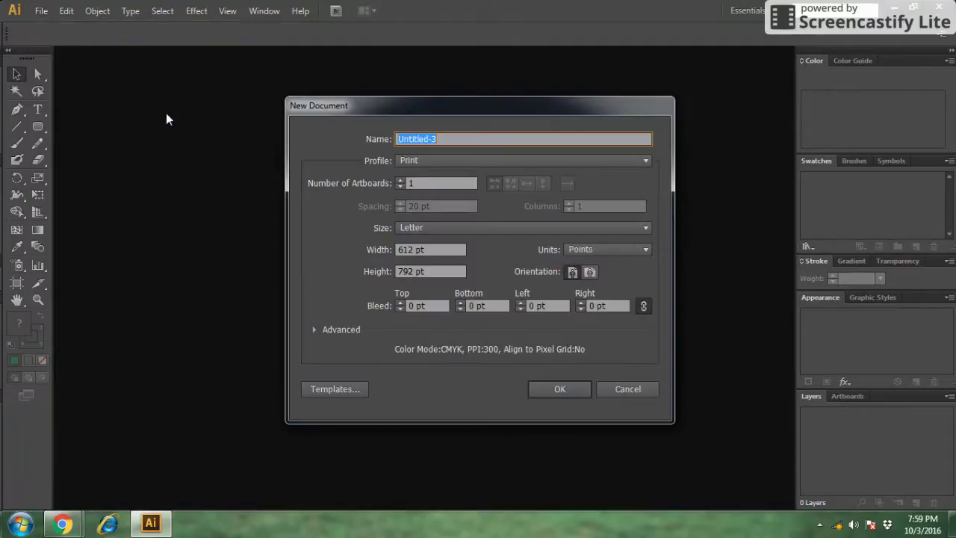
pyautogui.press('Return')
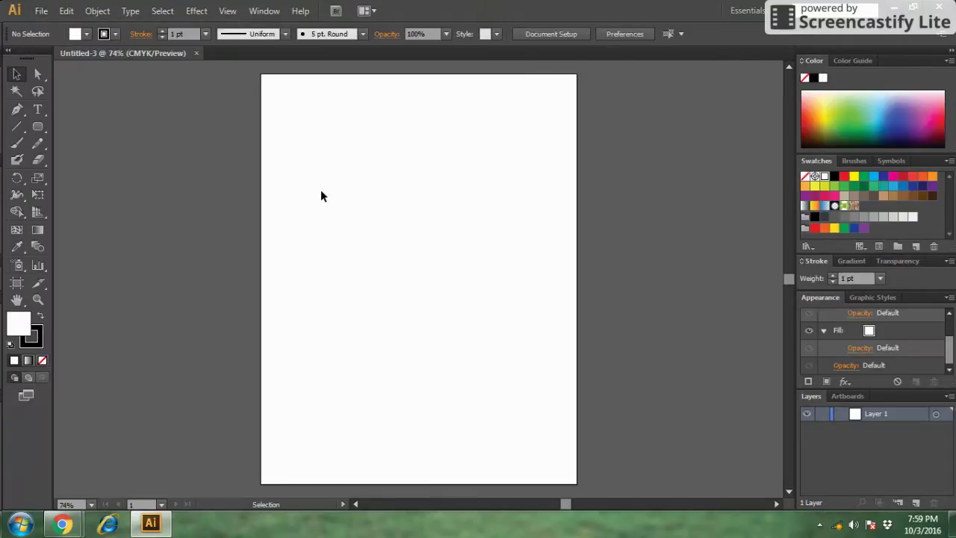
pyautogui.hotkey('ctrl', '0')
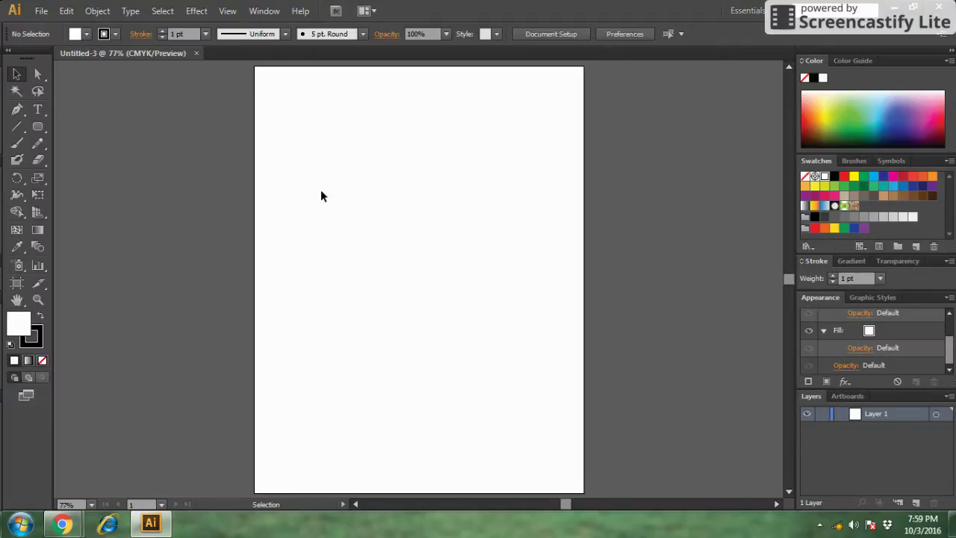
pyautogui.click(129, 12)
pyautogui.moveTo(150, 28)
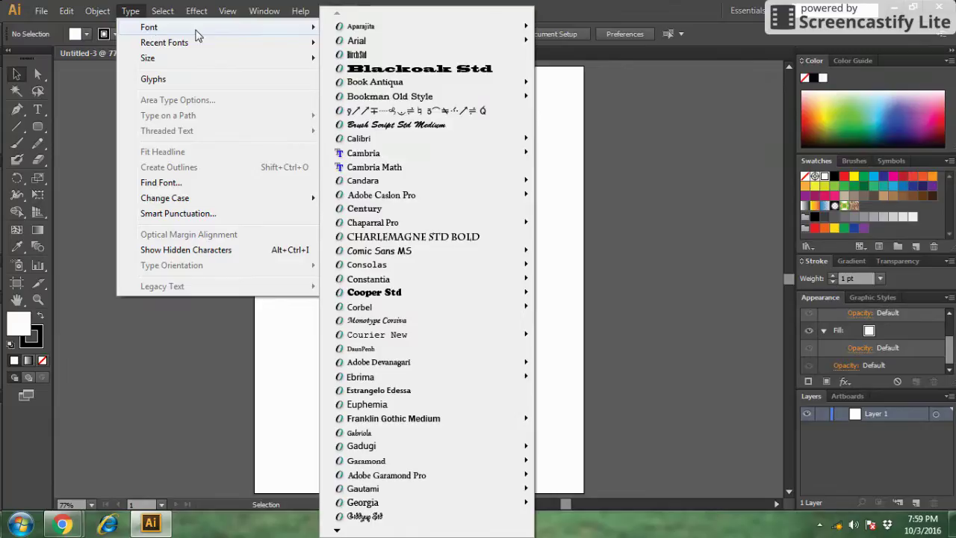
pyautogui.click(112, 259)
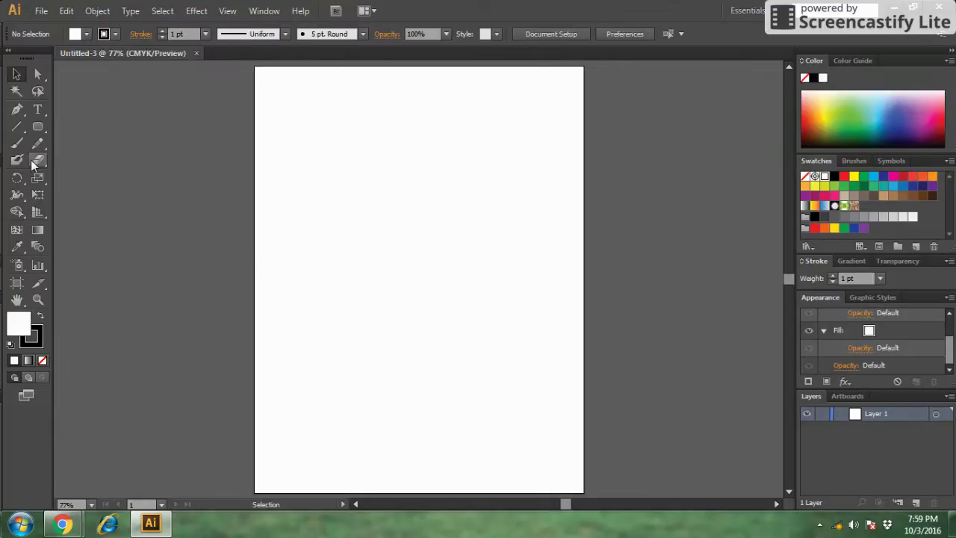
# - Type 'Nothing is impossible' near the top of the artboard with the Type tool
pyautogui.moveTo(37, 109); pyautogui.dragTo(77, 113)
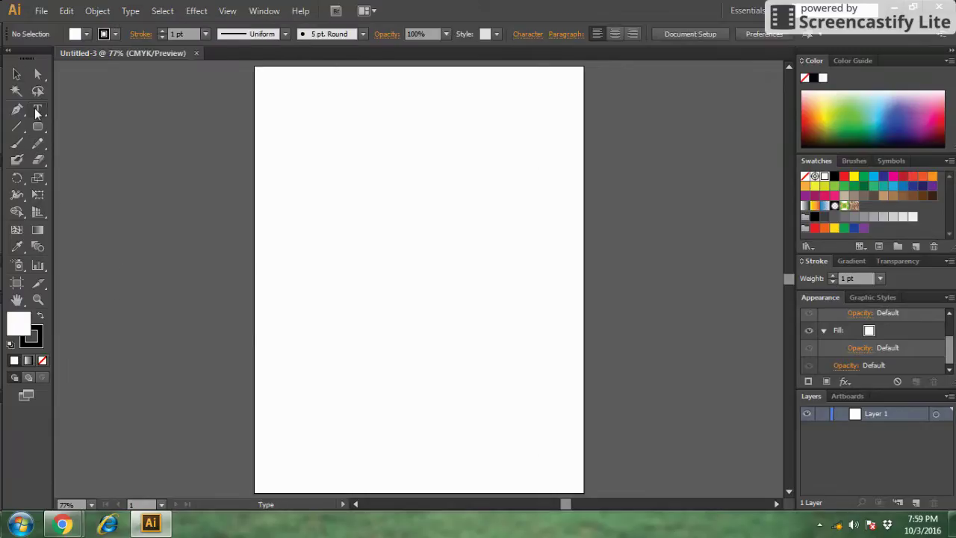
pyautogui.click(77, 113)
pyautogui.click(304, 188)
pyautogui.write('Nothing is impossible')
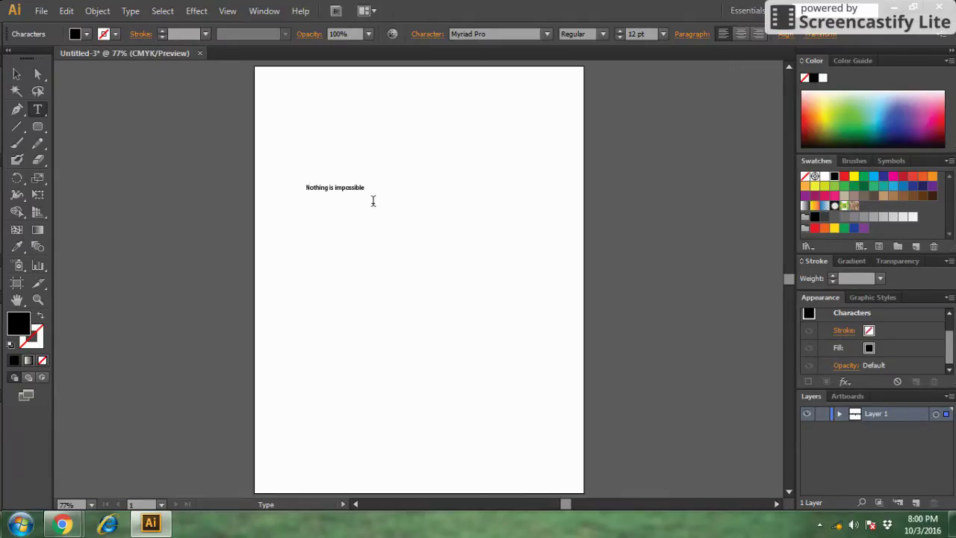
# - Resize the selected phrase from 12 pt to 36 pt
pyautogui.moveTo(374, 191); pyautogui.dragTo(276, 171)
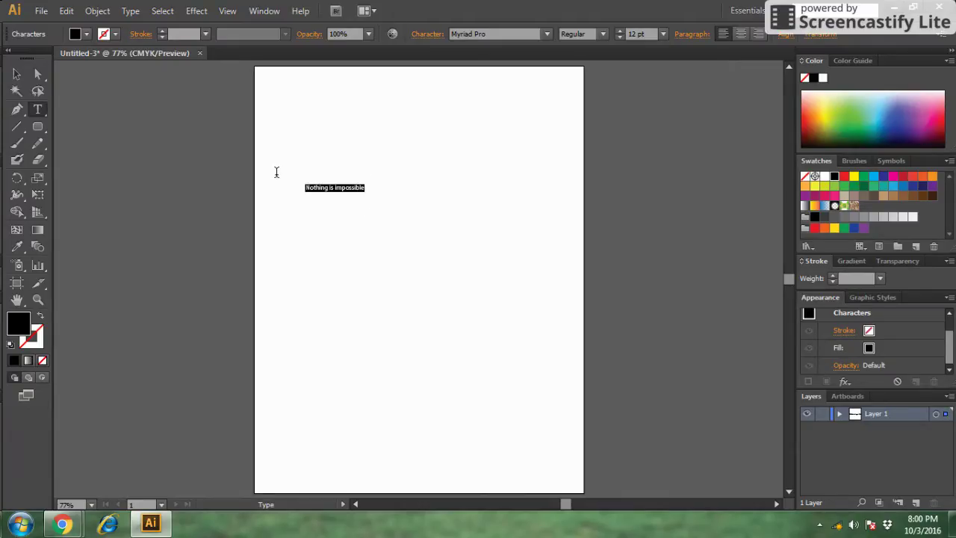
pyautogui.click(661, 34)
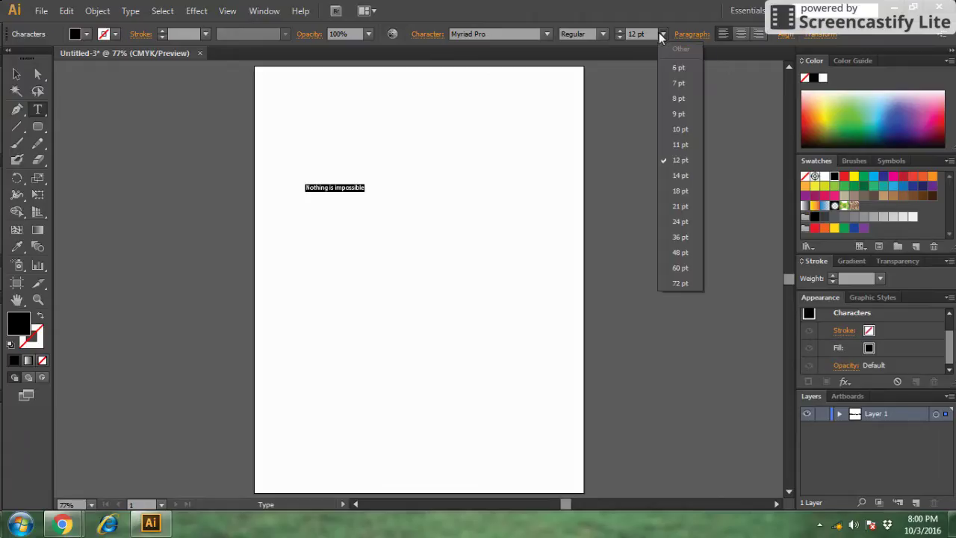
pyautogui.click(665, 236)
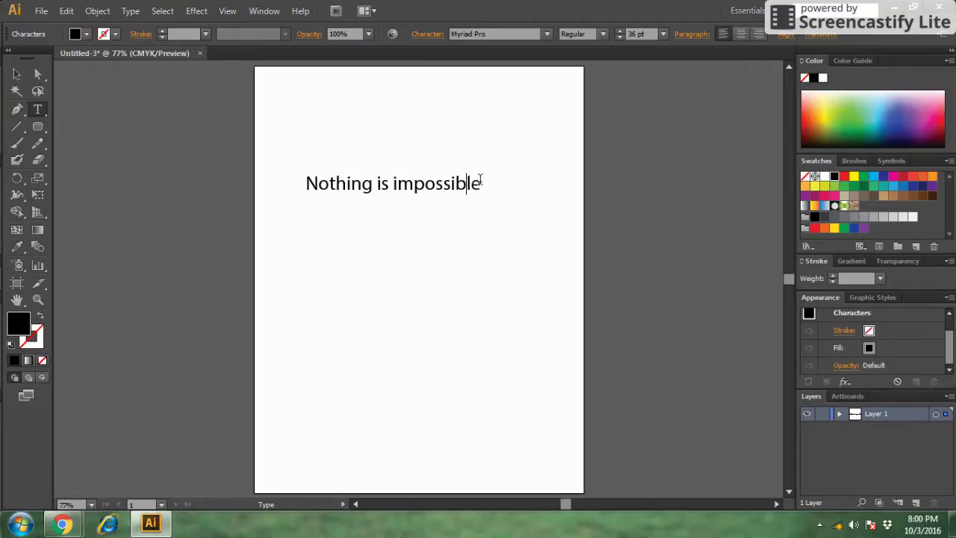
pyautogui.moveTo(480, 183); pyautogui.dragTo(321, 187)
# - Fill the whole 'Nothing is impossible' line with green from the Color panel spectrum
pyautogui.doubleClick(320, 187)
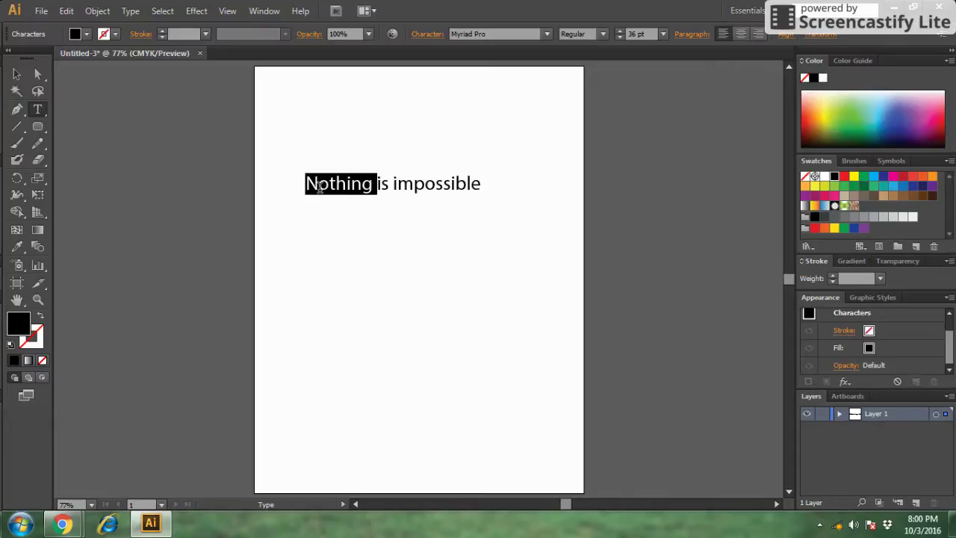
pyautogui.tripleClick(320, 187)
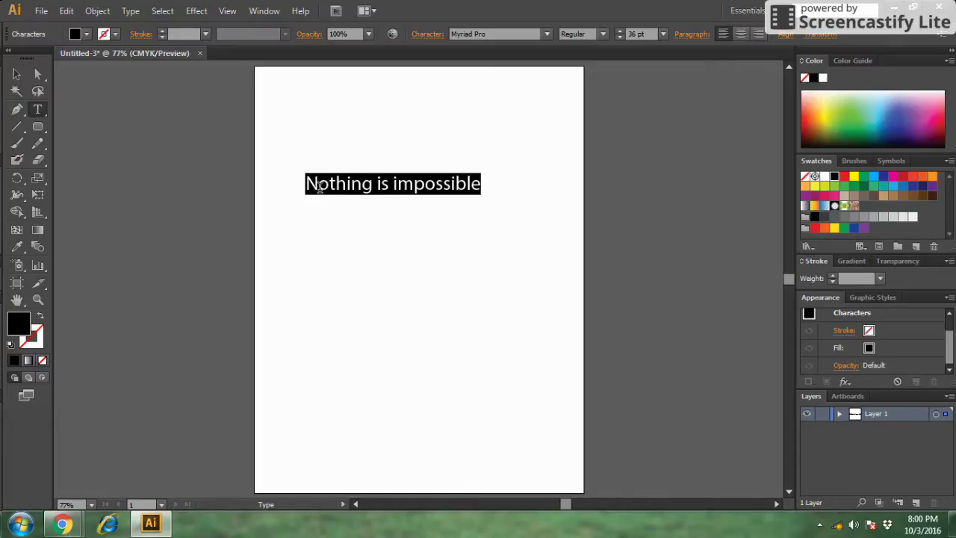
pyautogui.click(840, 117)
pyautogui.click(840, 118)
pyautogui.click(493, 202)
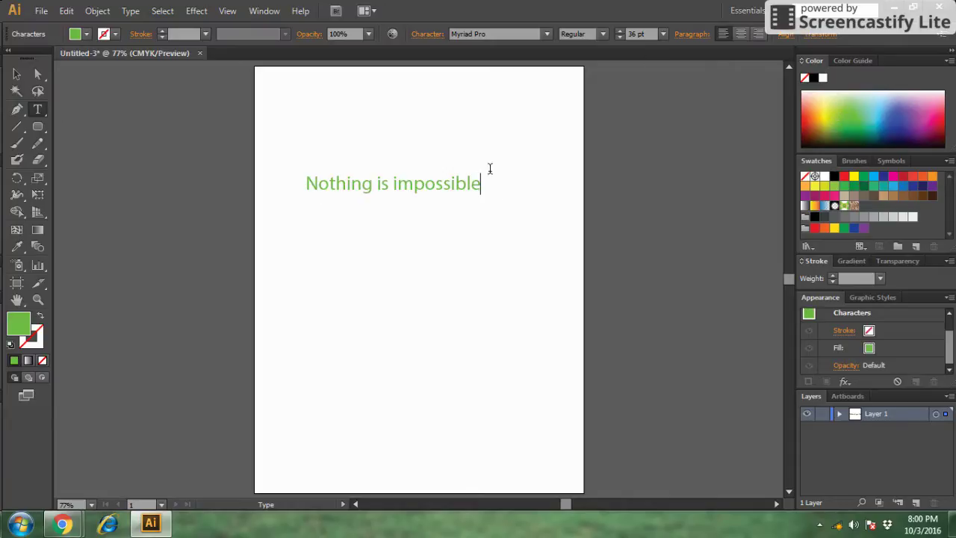
pyautogui.moveTo(485, 184); pyautogui.dragTo(286, 194)
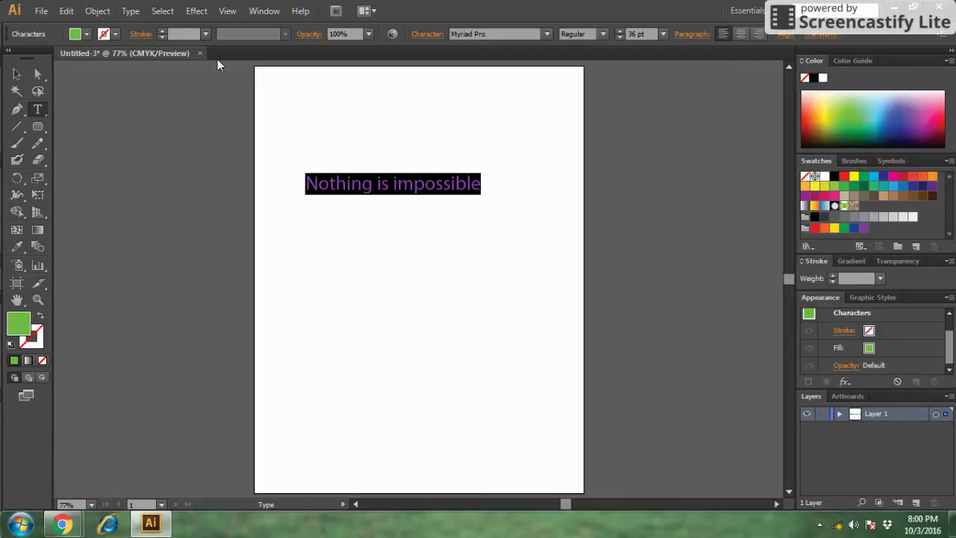
# - Try Blackoak Std on the phrase, then undo back to Myriad Pro
pyautogui.click(127, 12)
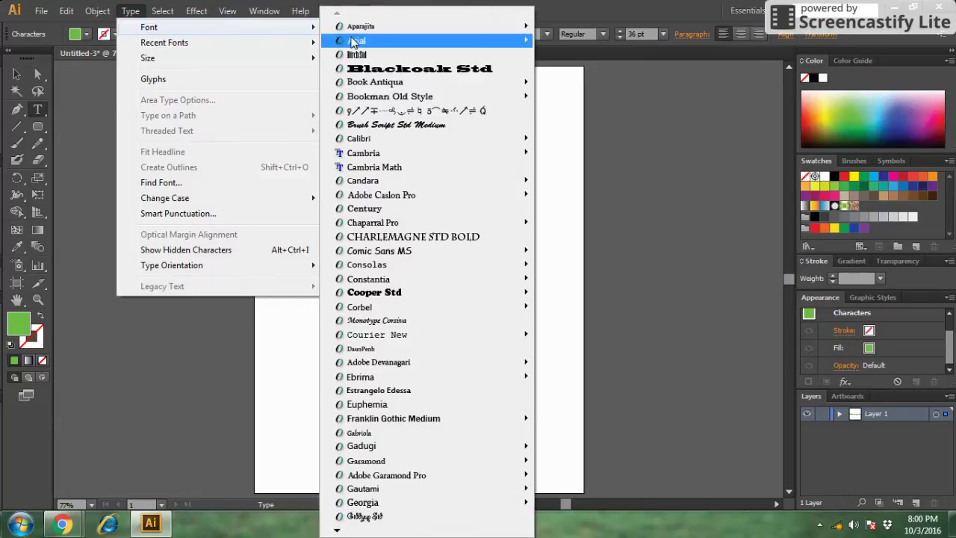
pyautogui.click(365, 68)
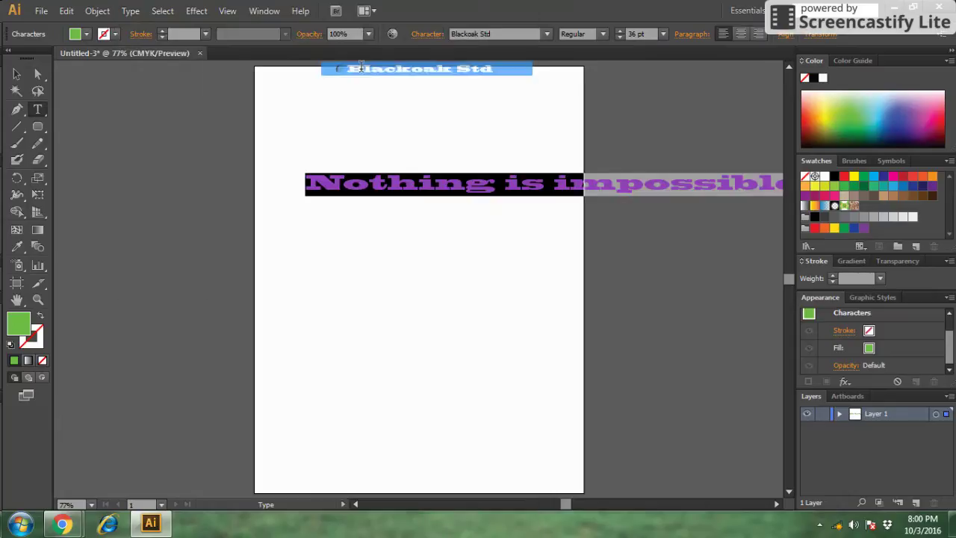
pyautogui.click(396, 220)
pyautogui.press('Escape')
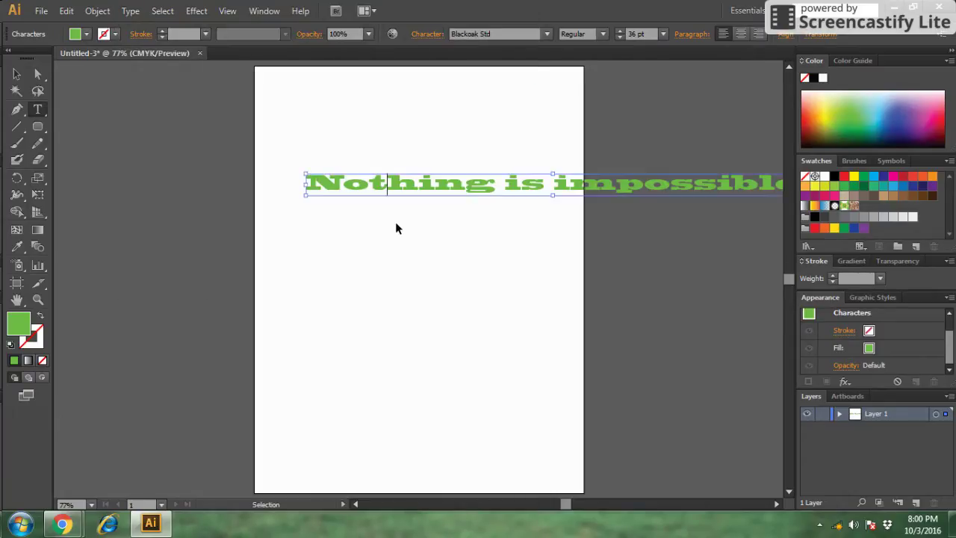
pyautogui.hotkey('ctrl', 'z')
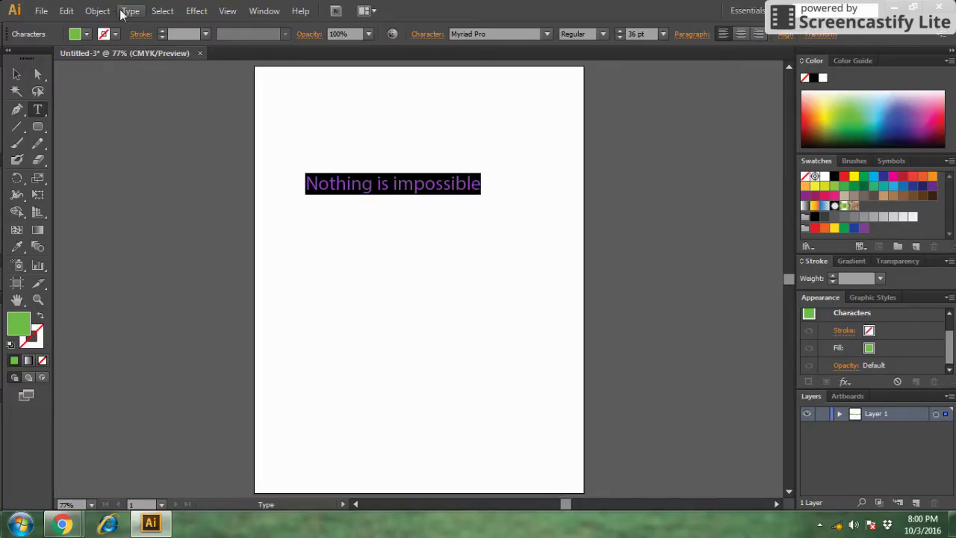
# - Set the green phrase in Ebrima Bold
pyautogui.click(138, 12)
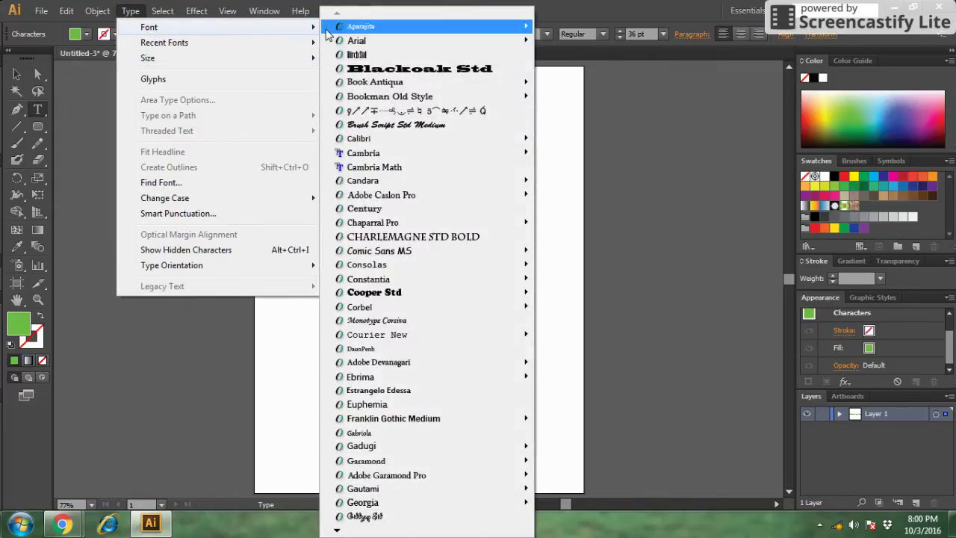
pyautogui.moveTo(149, 27)
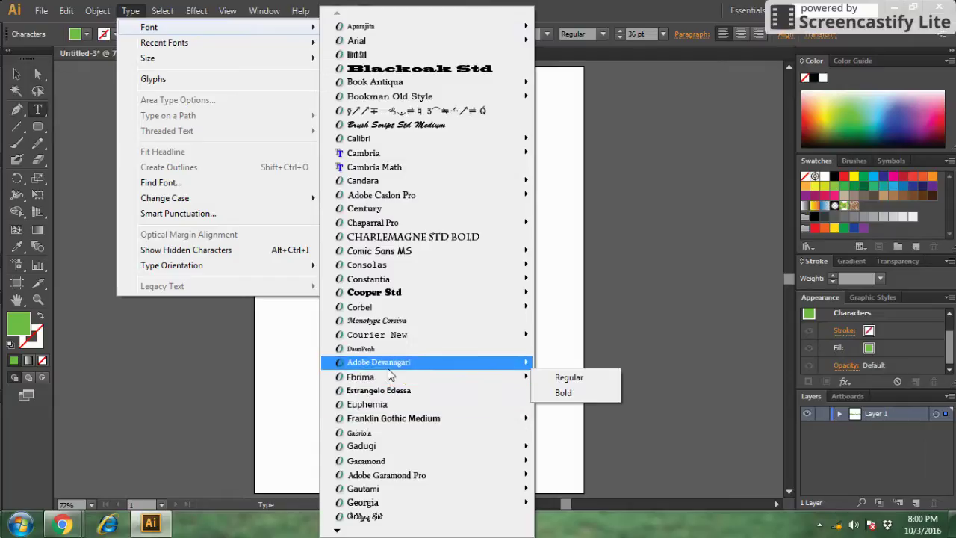
pyautogui.moveTo(407, 377)
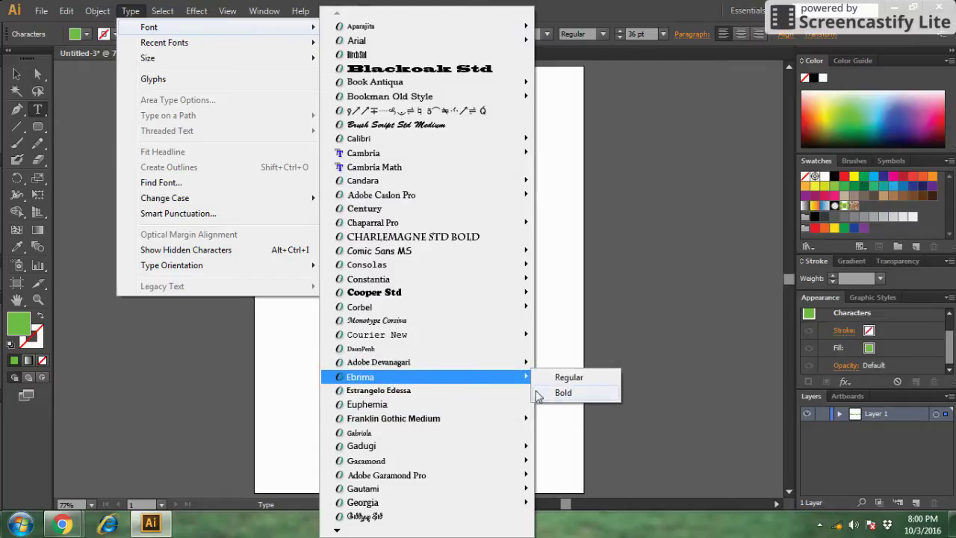
pyautogui.click(563, 393)
pyautogui.click(457, 292)
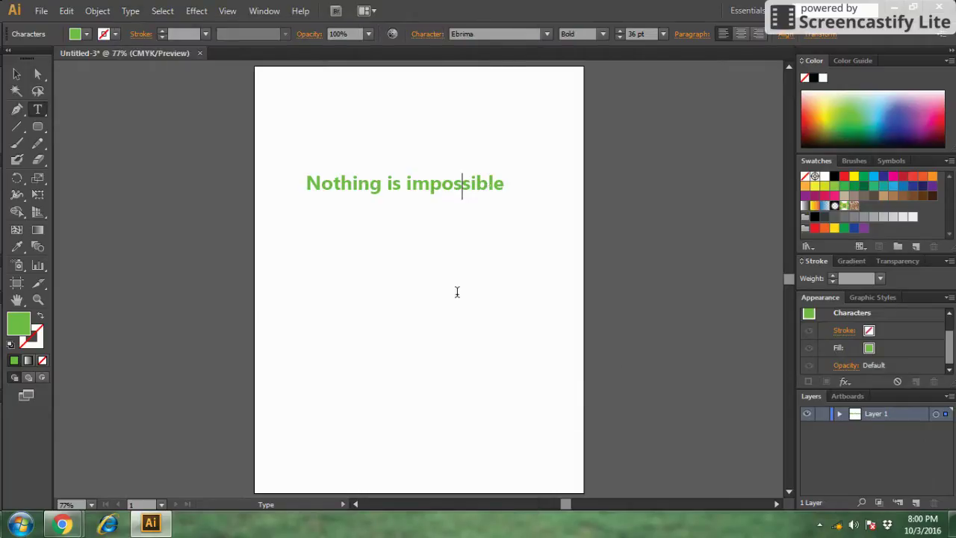
pyautogui.moveTo(507, 182); pyautogui.dragTo(282, 162)
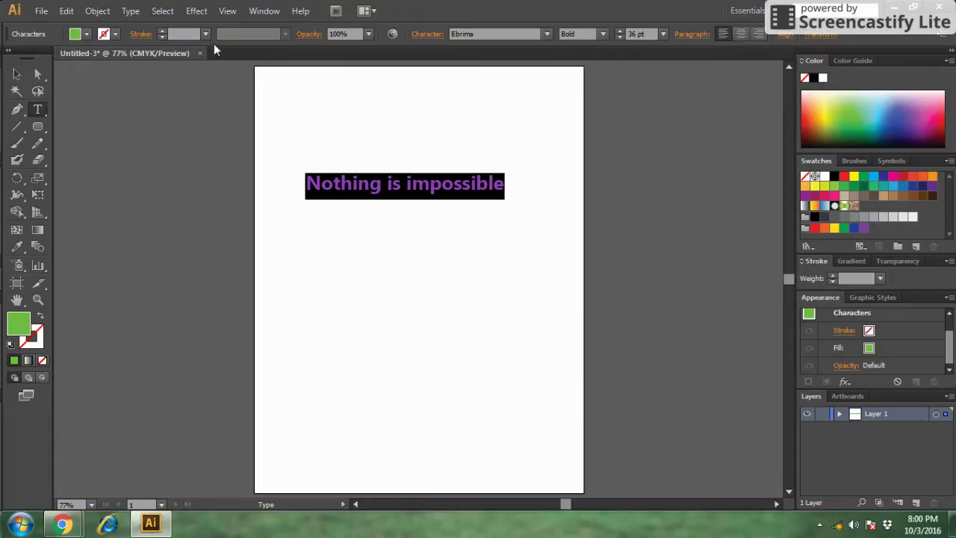
# - Try 72 pt on the phrase, then undo so it stays at 36 pt
pyautogui.click(131, 12)
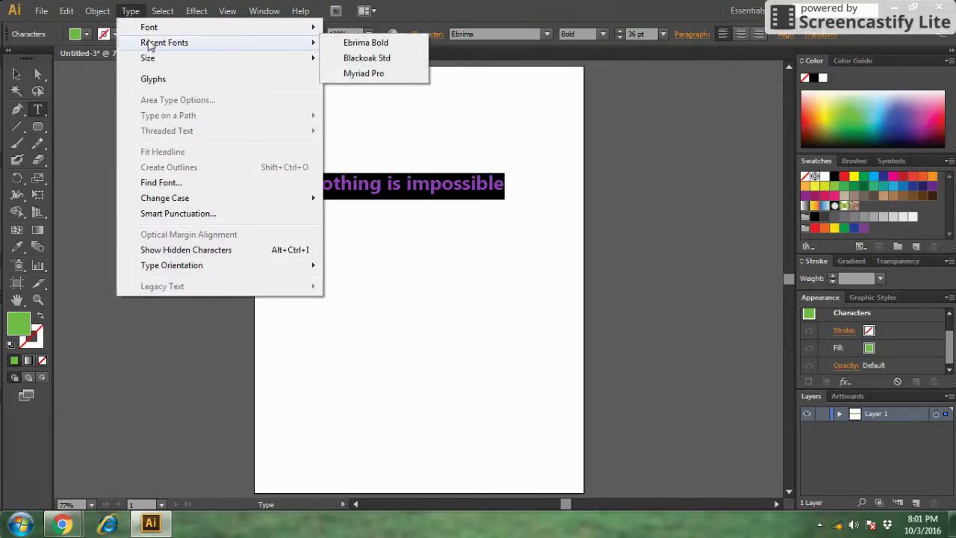
pyautogui.moveTo(217, 59)
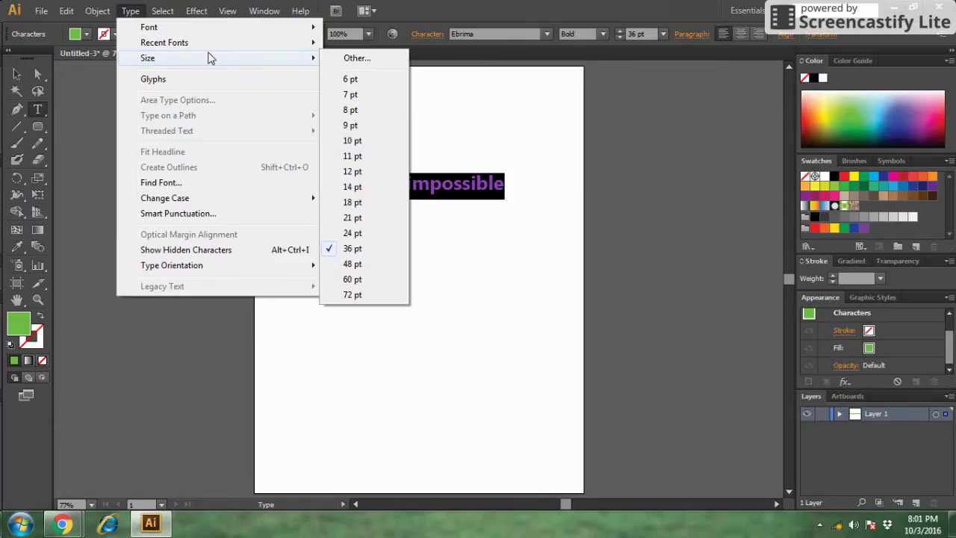
pyautogui.click(351, 296)
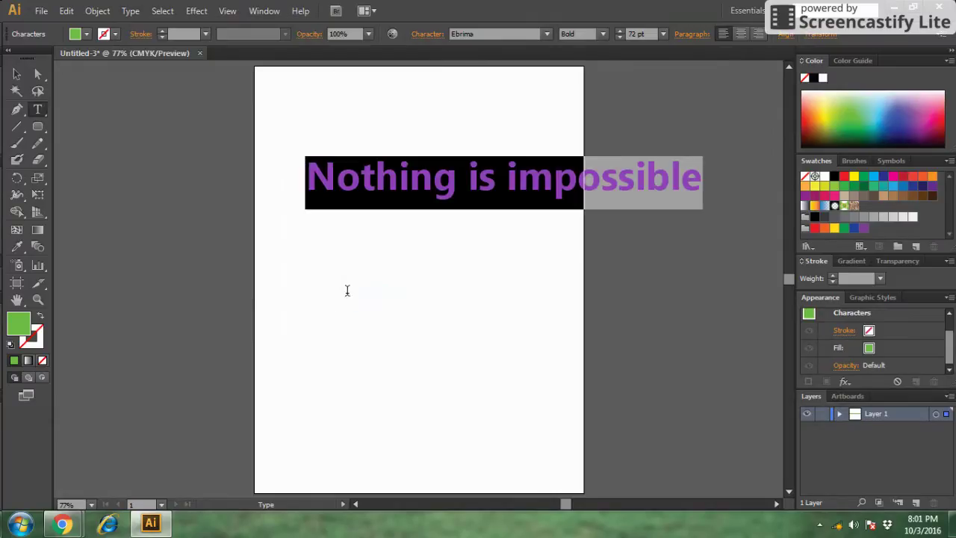
pyautogui.hotkey('ctrl', 'z')
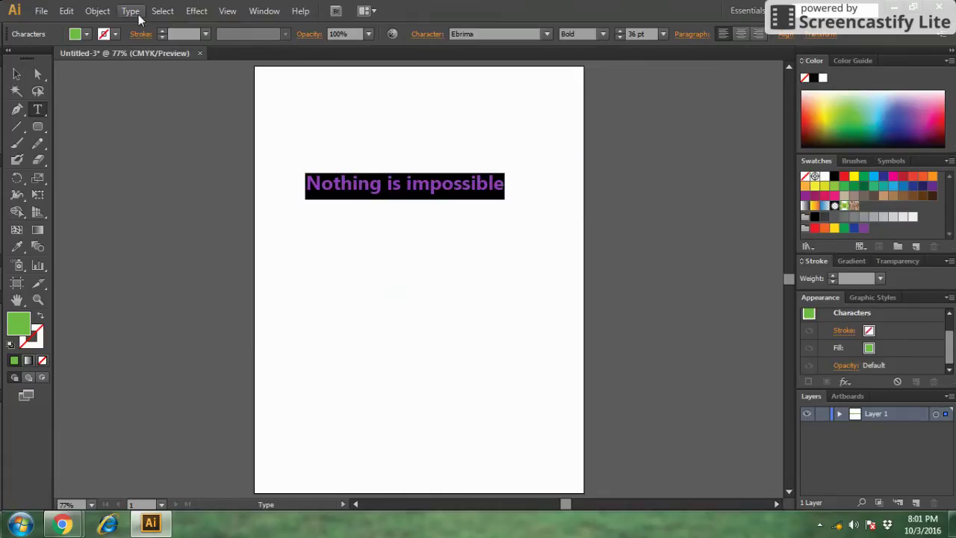
pyautogui.click(132, 11)
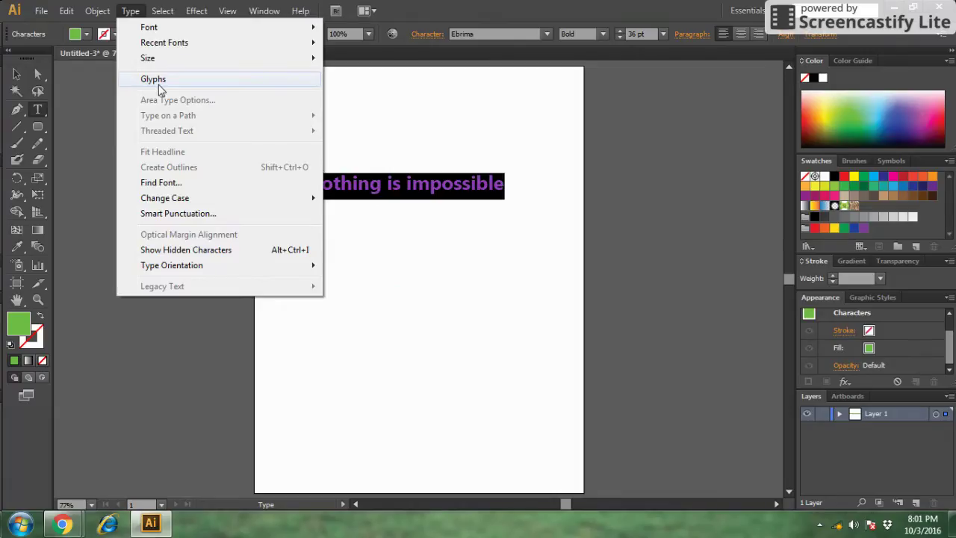
# - In the Glyphs panel, switch to Webdings and insert Webdings symbols into the green line
pyautogui.click(154, 80)
pyautogui.click(227, 182)
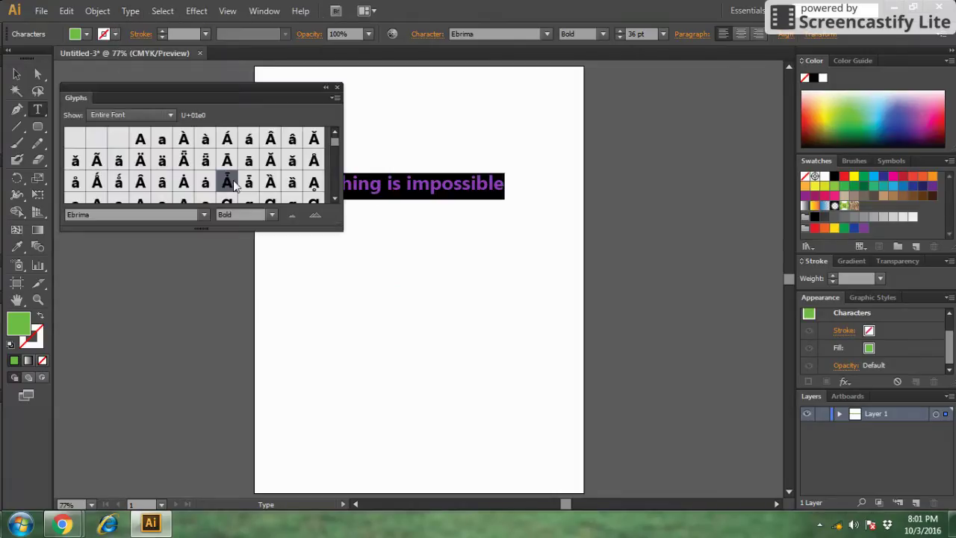
pyautogui.click(97, 214)
pyautogui.doubleClick(97, 214)
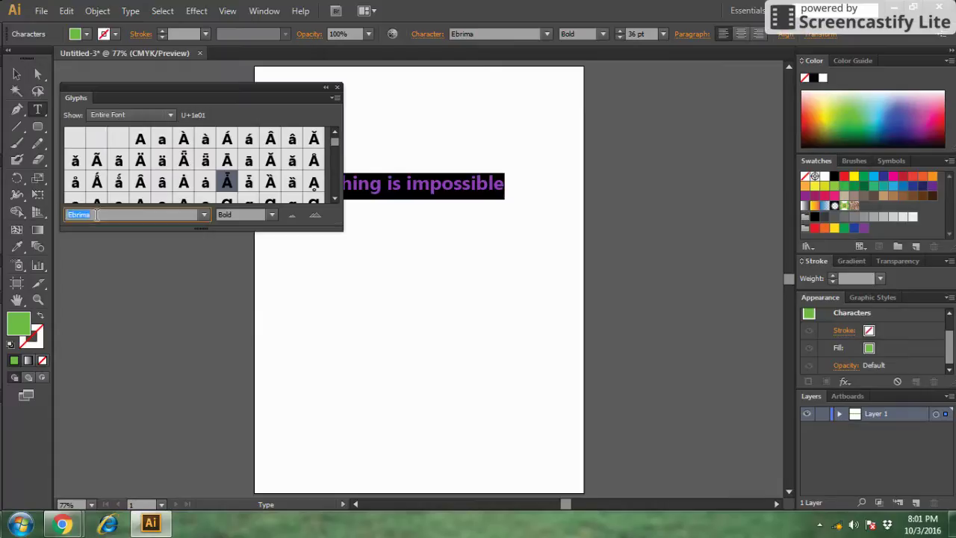
pyautogui.write('Webdings')
pyautogui.press('Return')
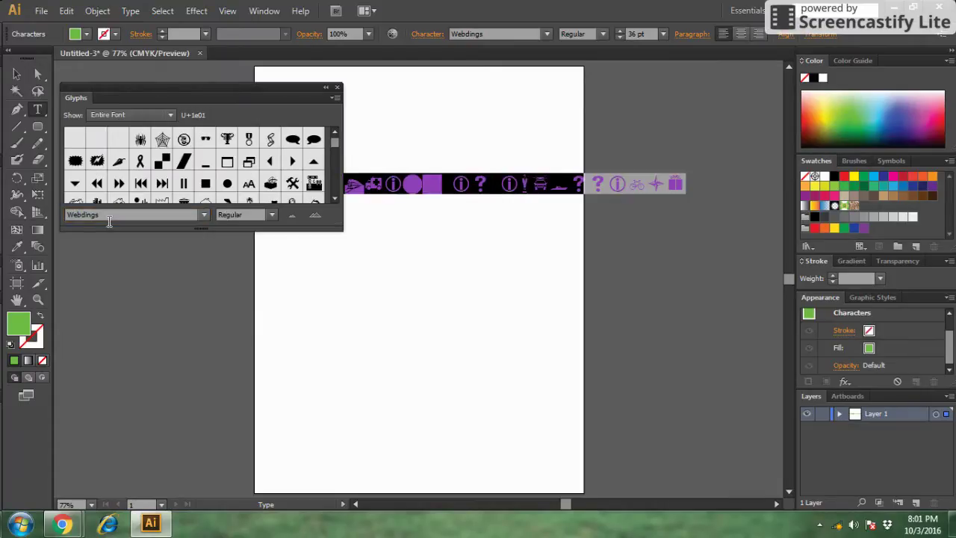
pyautogui.doubleClick(162, 142)
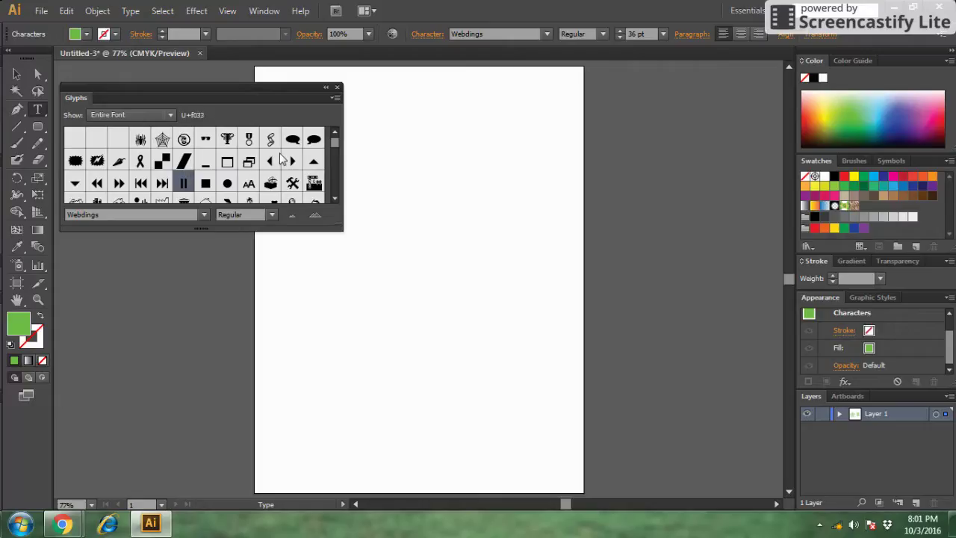
pyautogui.moveTo(333, 143); pyautogui.dragTo(333, 170)
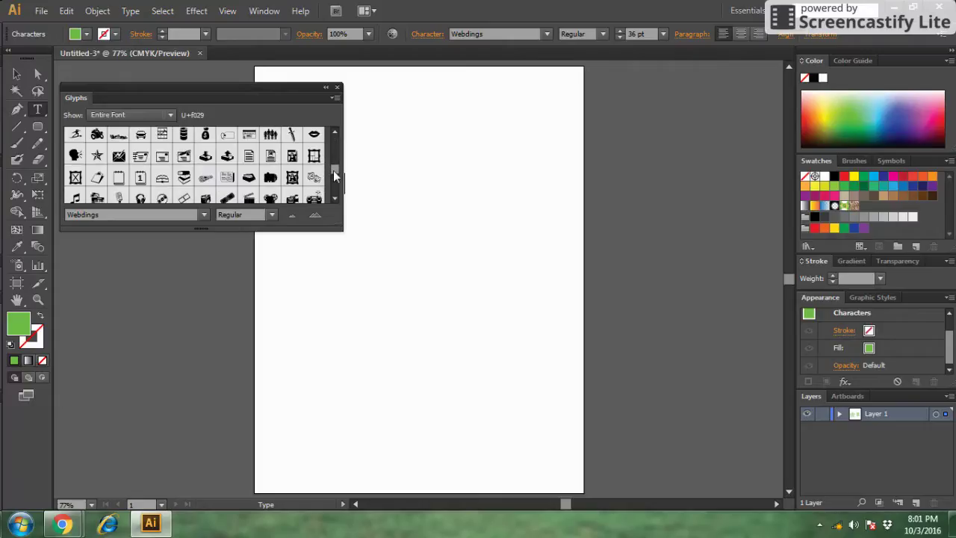
pyautogui.doubleClick(226, 156)
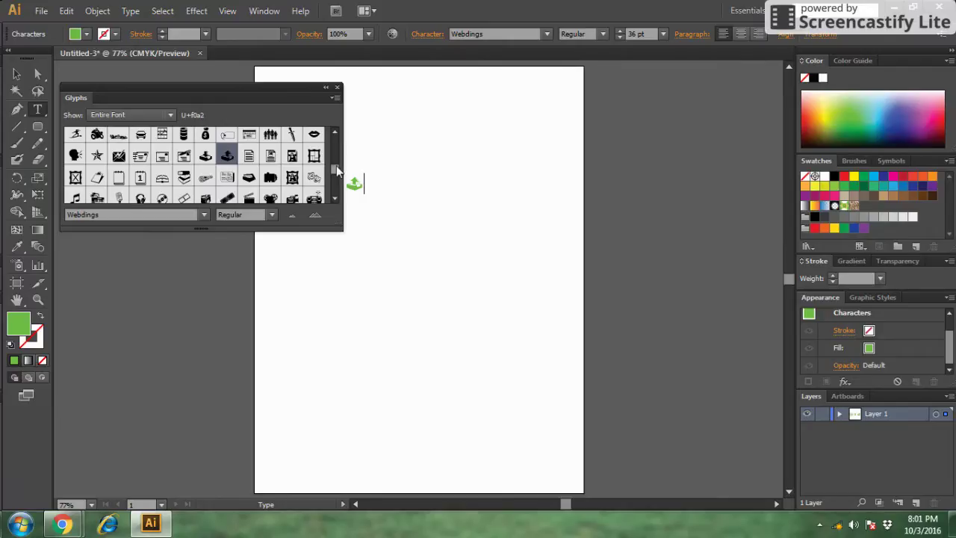
pyautogui.moveTo(336, 165)
pyautogui.mouseDown()
pyautogui.moveTo(336, 183)
pyautogui.moveTo(336, 142)
pyautogui.mouseUp()
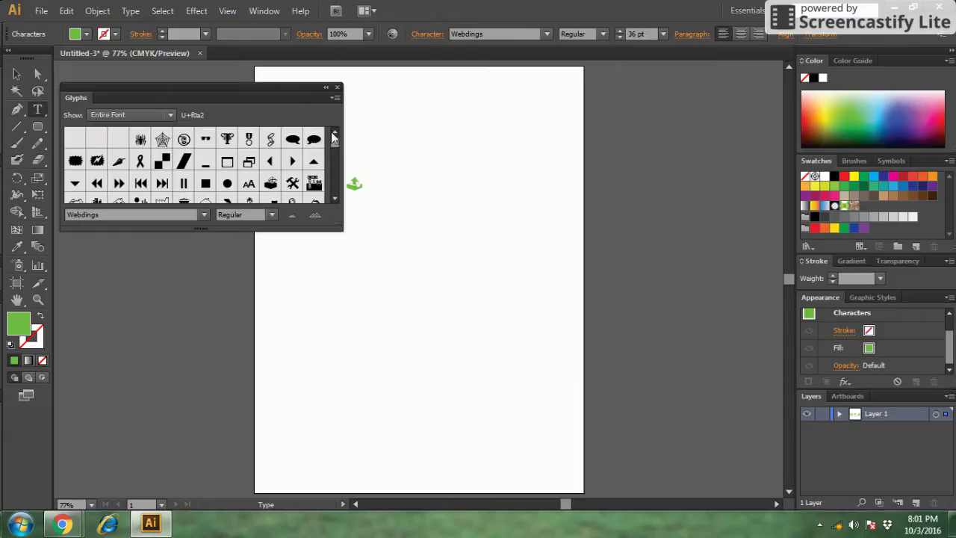
# - Add the Wingdings telephone and clock symbols, then close the Glyphs panel
pyautogui.click(203, 214)
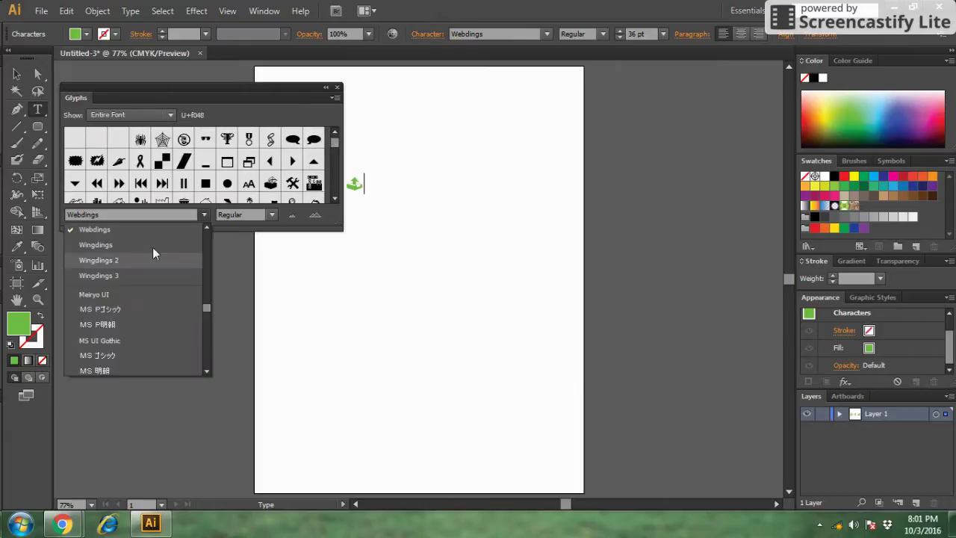
pyautogui.click(113, 247)
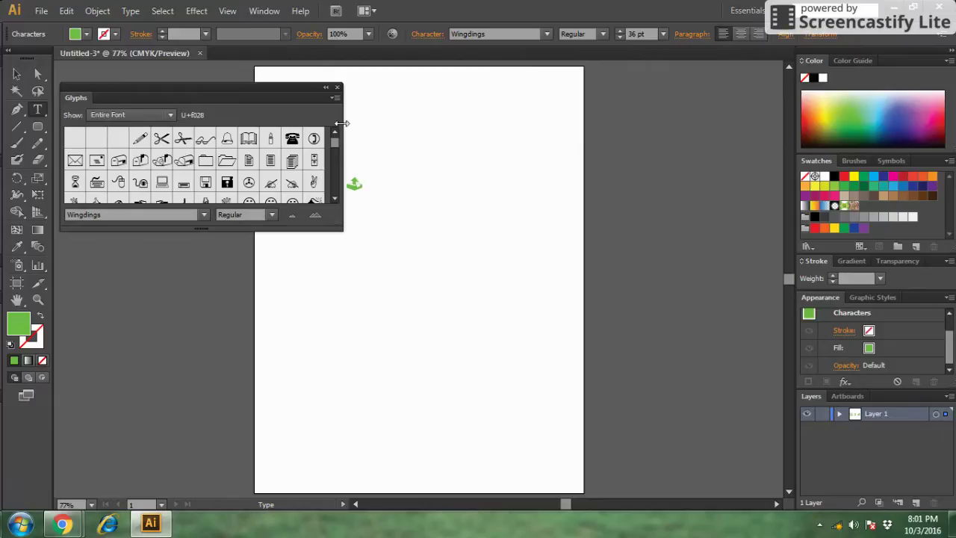
pyautogui.doubleClick(293, 140)
pyautogui.doubleClick(312, 142)
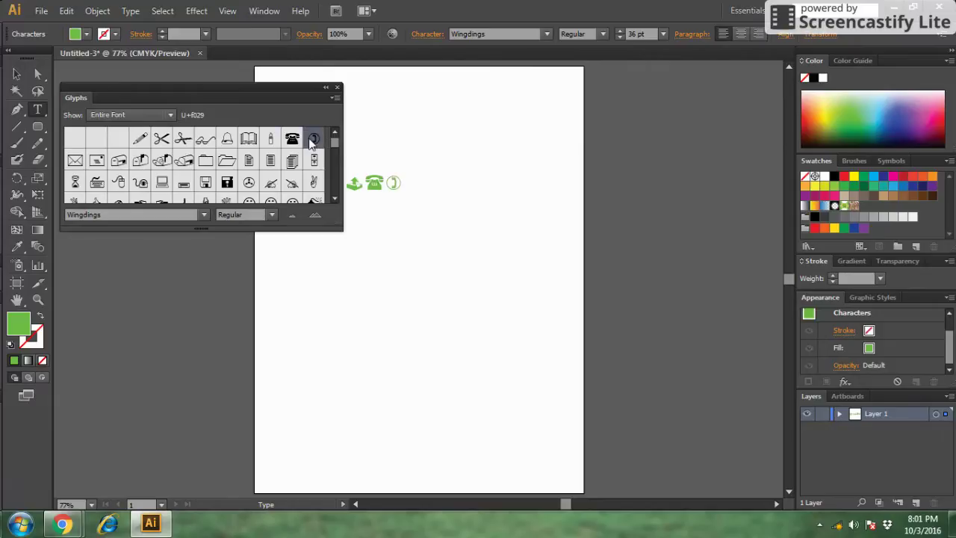
pyautogui.click(337, 88)
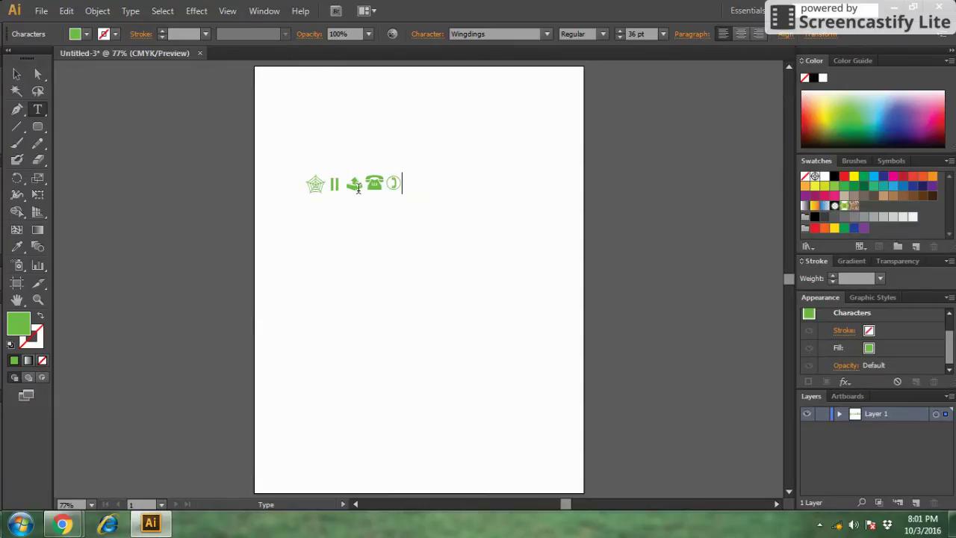
pyautogui.click(129, 14)
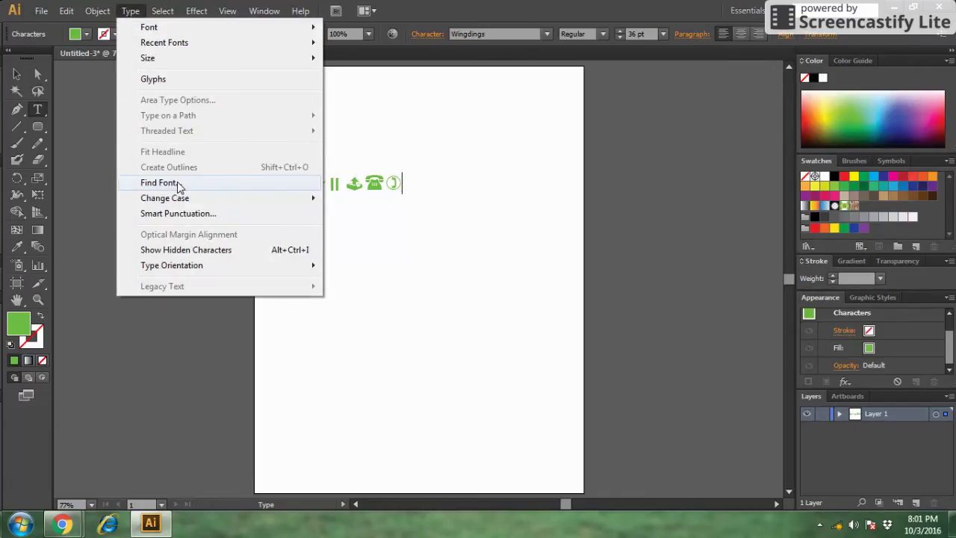
pyautogui.moveTo(165, 198)
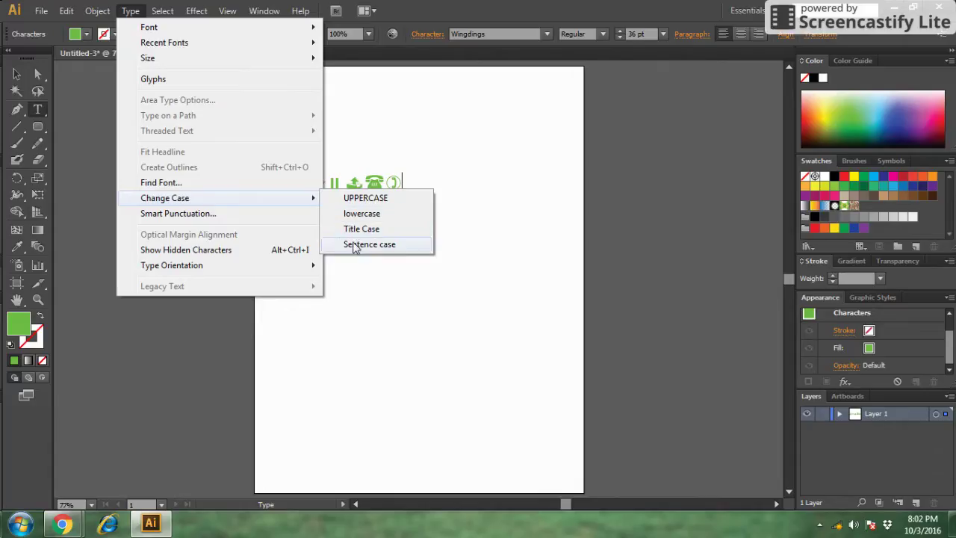
pyautogui.click(356, 338)
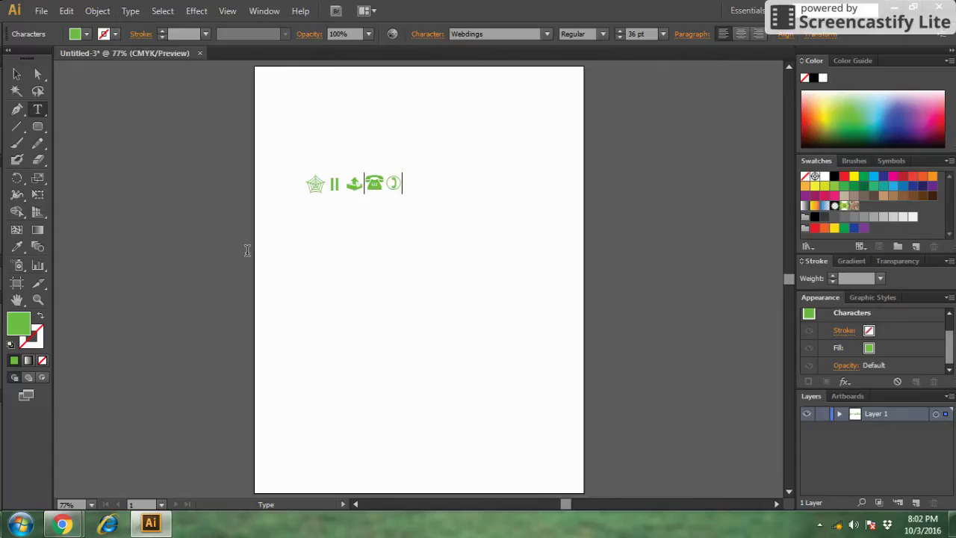
# - Add a second row of black 36 pt Wingdings glyphs below the green row and select it
pyautogui.click(40, 115)
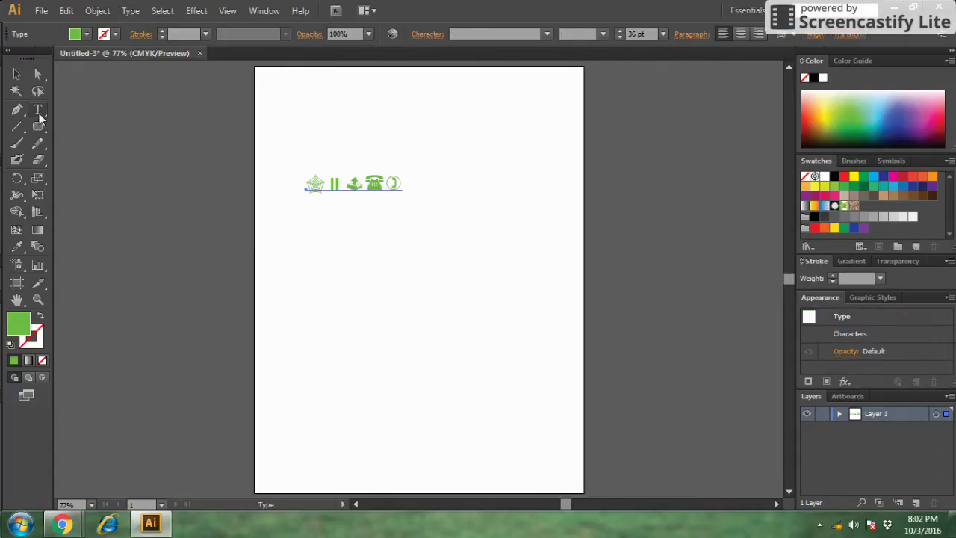
pyautogui.click(357, 280)
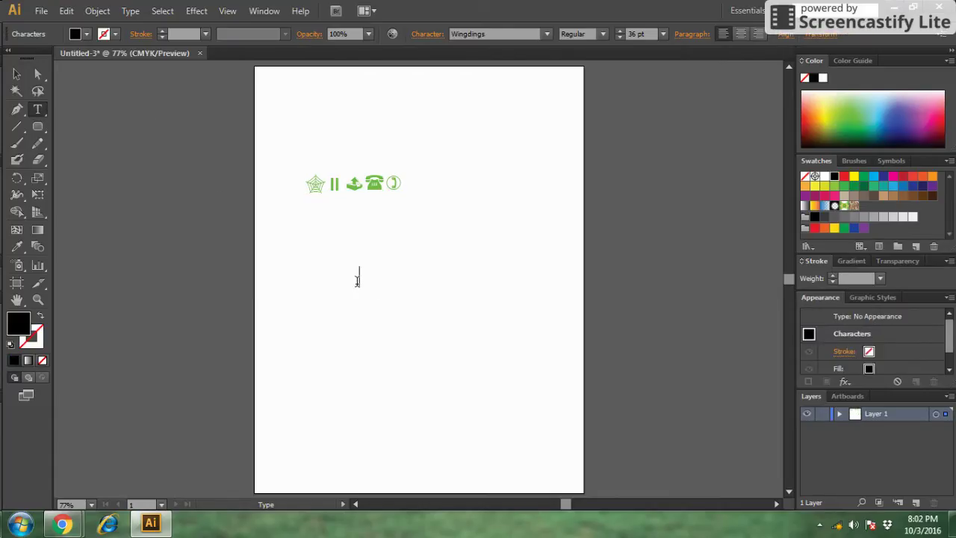
pyautogui.write('Nothin')
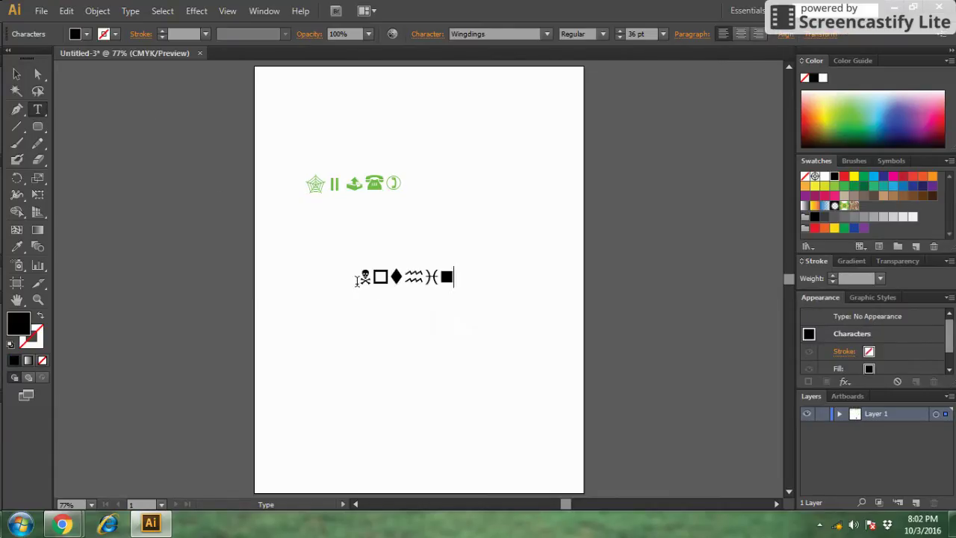
pyautogui.moveTo(457, 278); pyautogui.dragTo(347, 270)
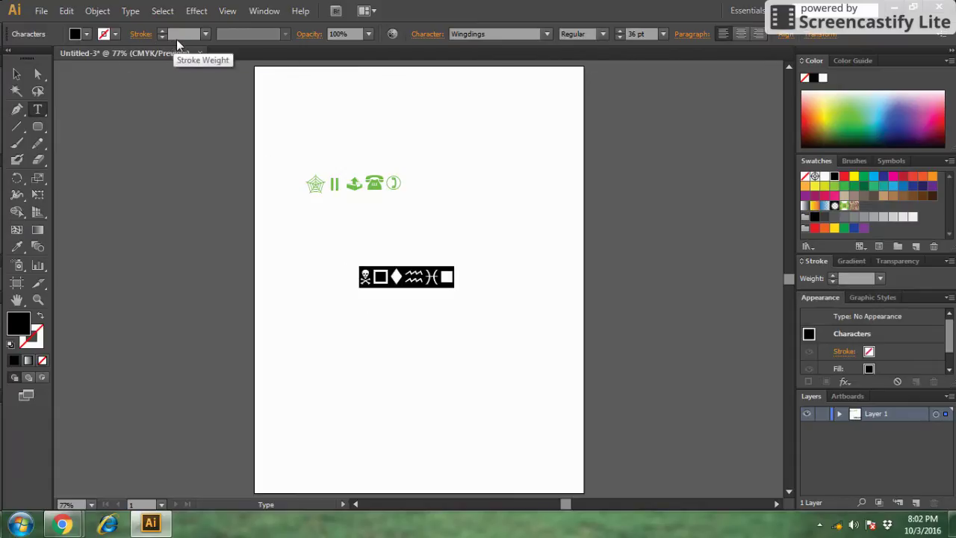
pyautogui.press('Left')
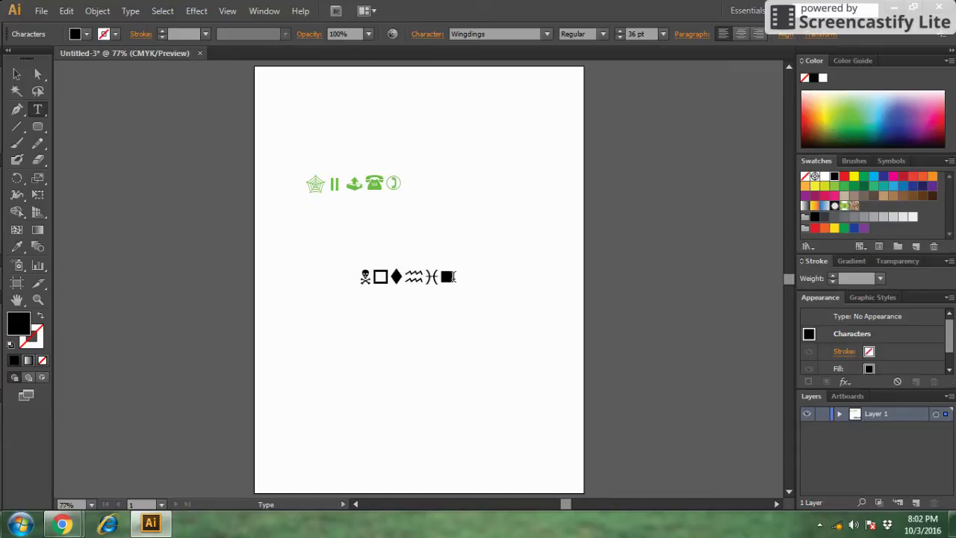
pyautogui.moveTo(454, 276); pyautogui.dragTo(357, 254)
pyautogui.click(16, 74)
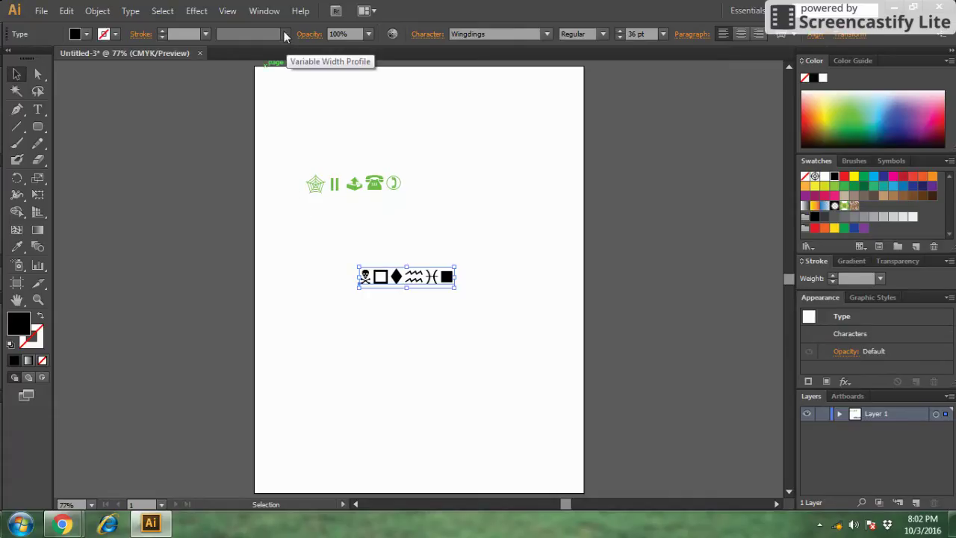
pyautogui.click(205, 35)
# - Change the black glyph line's font to Arial
pyautogui.click(205, 35)
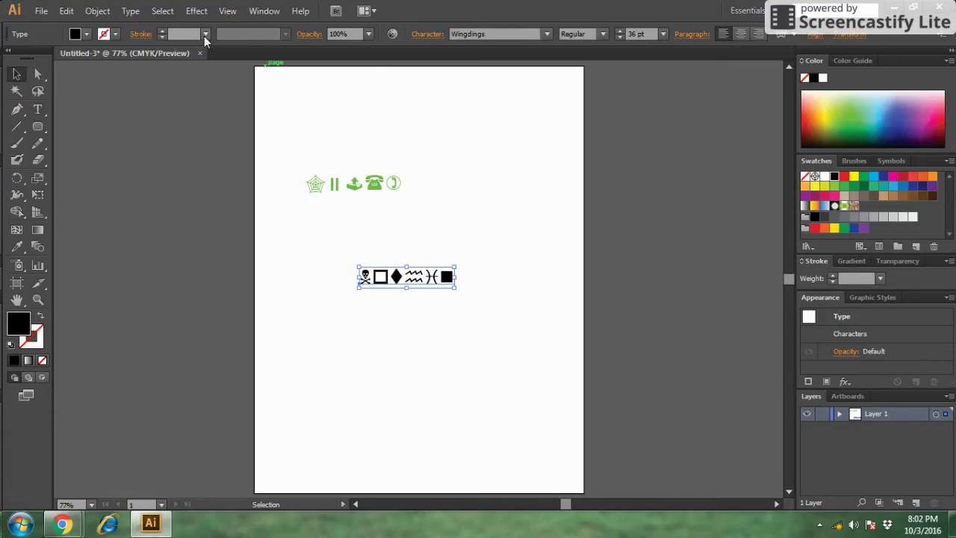
pyautogui.click(493, 38)
pyautogui.write('Arial')
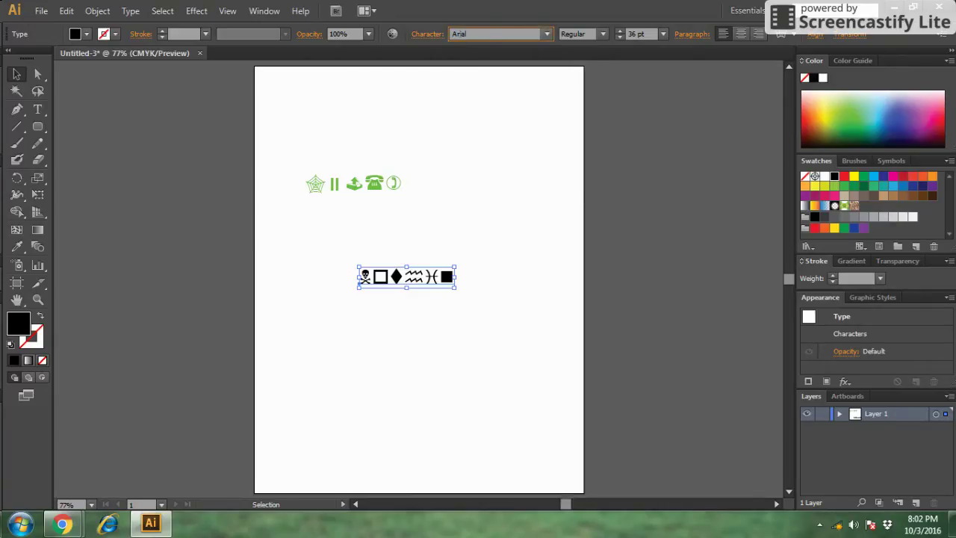
pyautogui.click(525, 206)
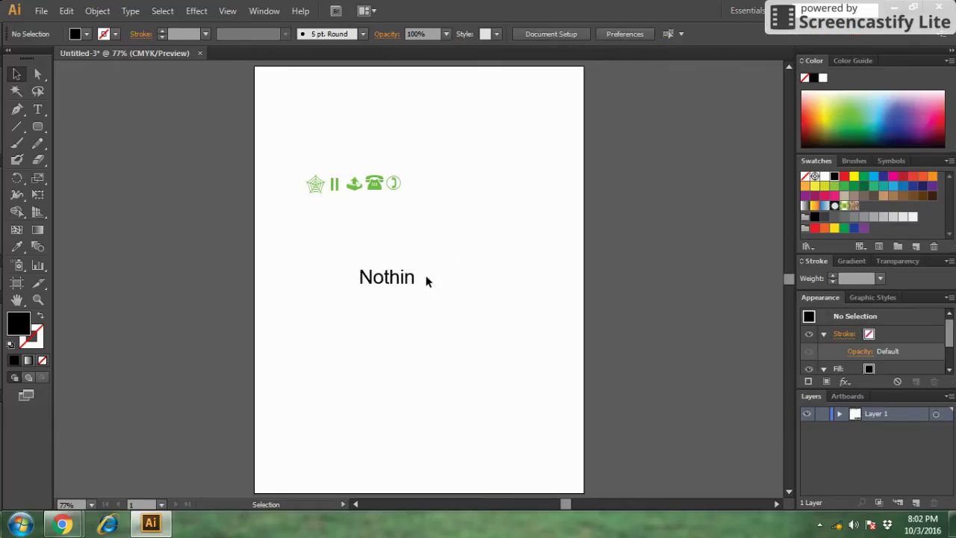
# - Retype the line as 'nothing is impossible', fix the typo, and select all of it
pyautogui.doubleClick(387, 280)
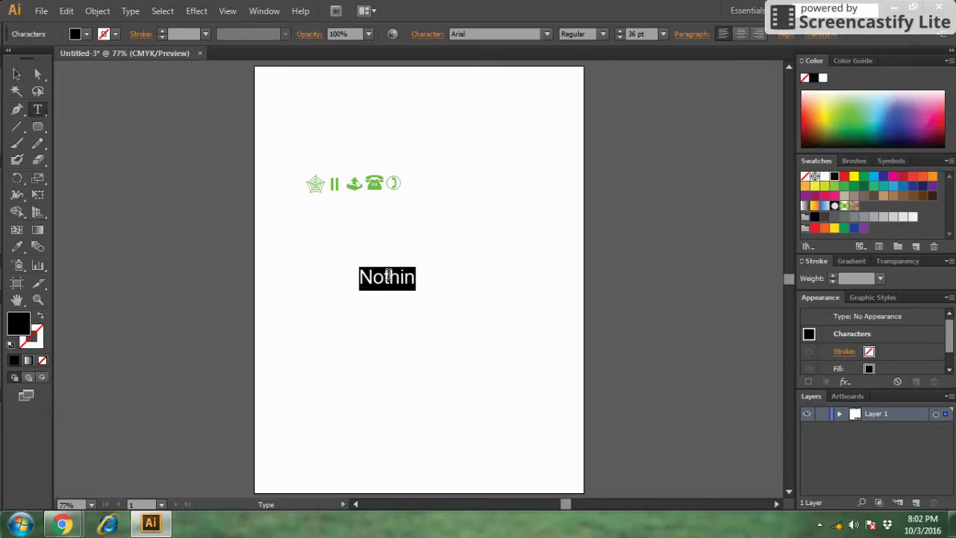
pyautogui.write('nothing is impossi')
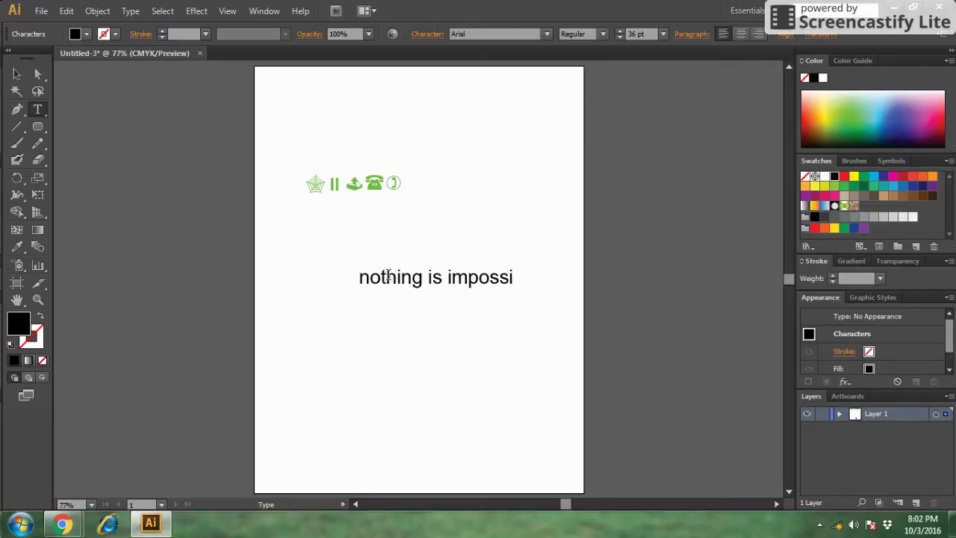
pyautogui.write('bke')
pyautogui.press('BackSpace')
pyautogui.press('BackSpace')
pyautogui.write('le')
pyautogui.moveTo(540, 277); pyautogui.dragTo(361, 292)
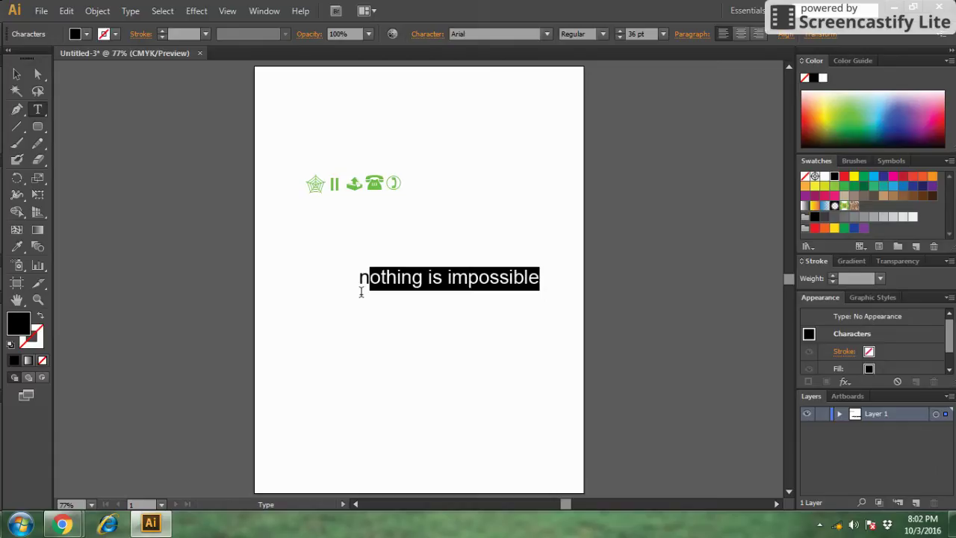
pyautogui.click(500, 293)
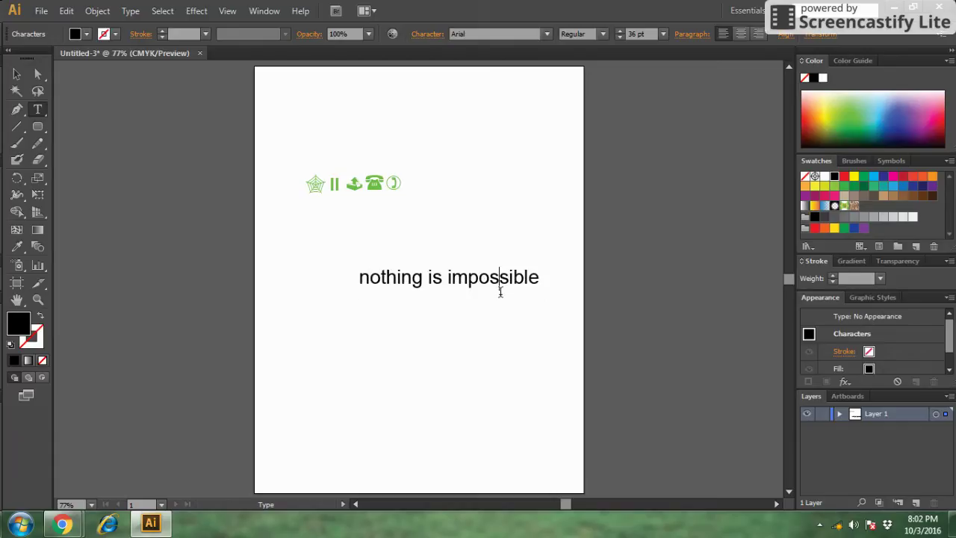
pyautogui.hotkey('ctrl', 'a')
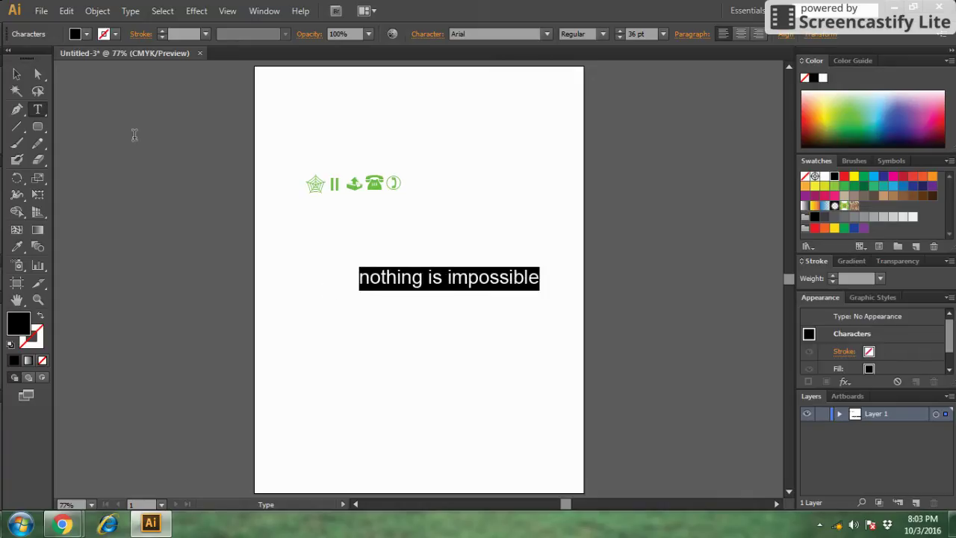
# - Apply Change Case > UPPERCASE to the Arial phrase after briefly applying lowercase
pyautogui.click(130, 10)
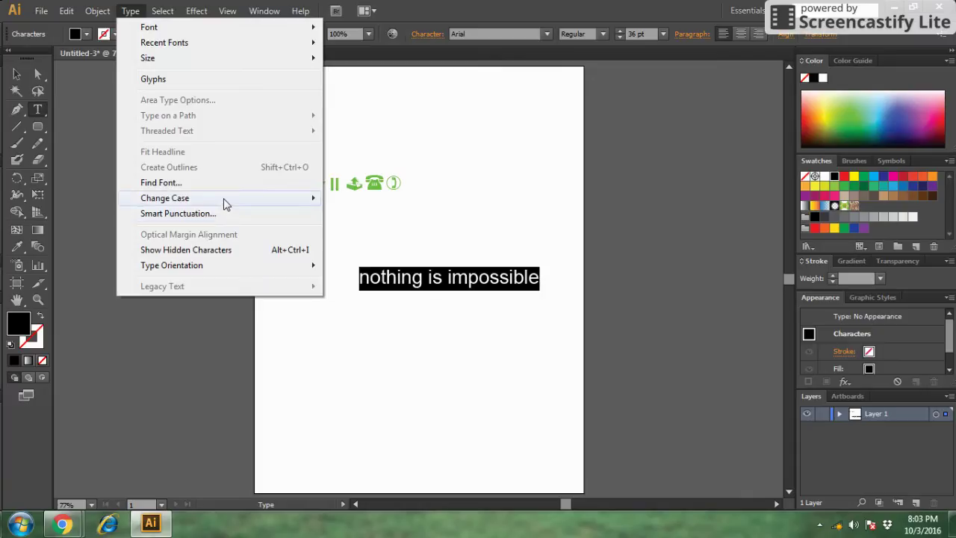
pyautogui.moveTo(165, 198)
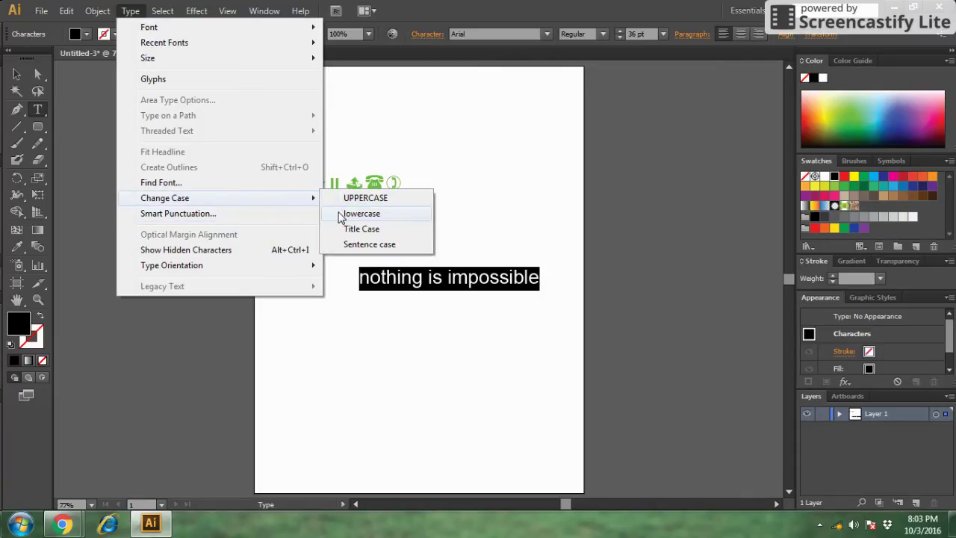
pyautogui.click(351, 213)
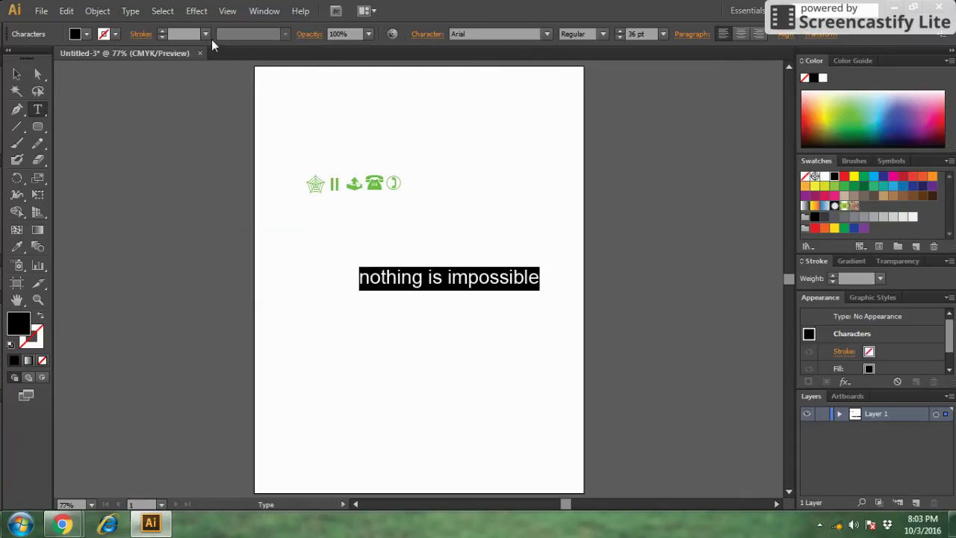
pyautogui.click(128, 15)
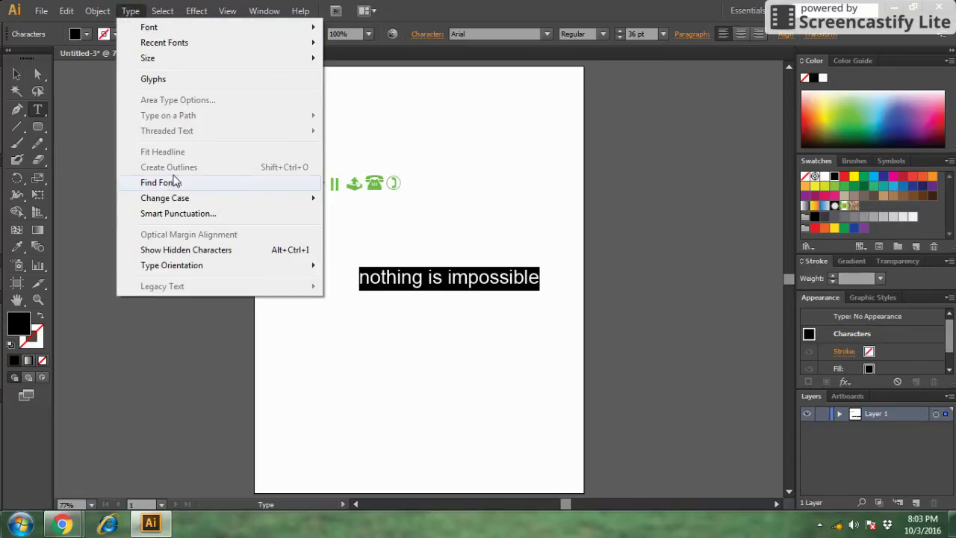
pyautogui.moveTo(165, 198)
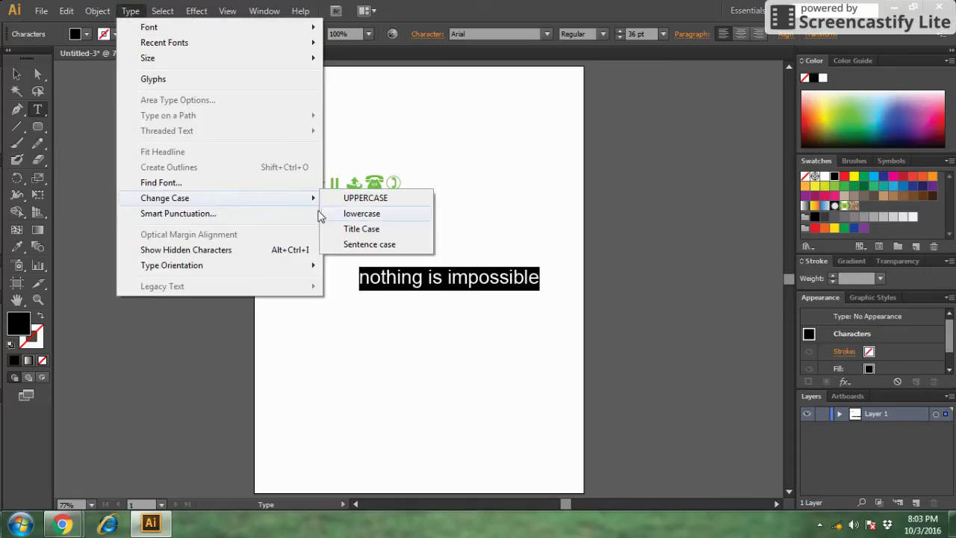
pyautogui.click(360, 199)
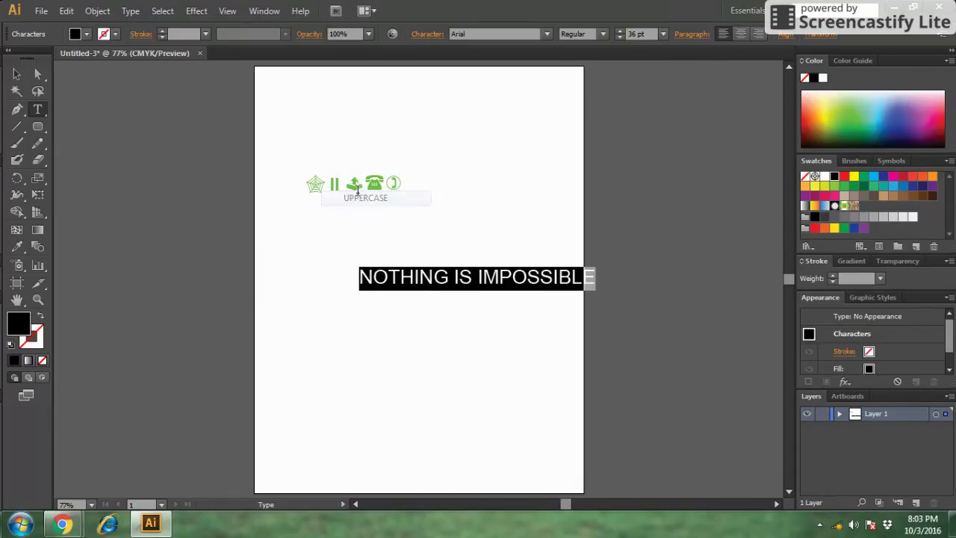
pyautogui.click(390, 326)
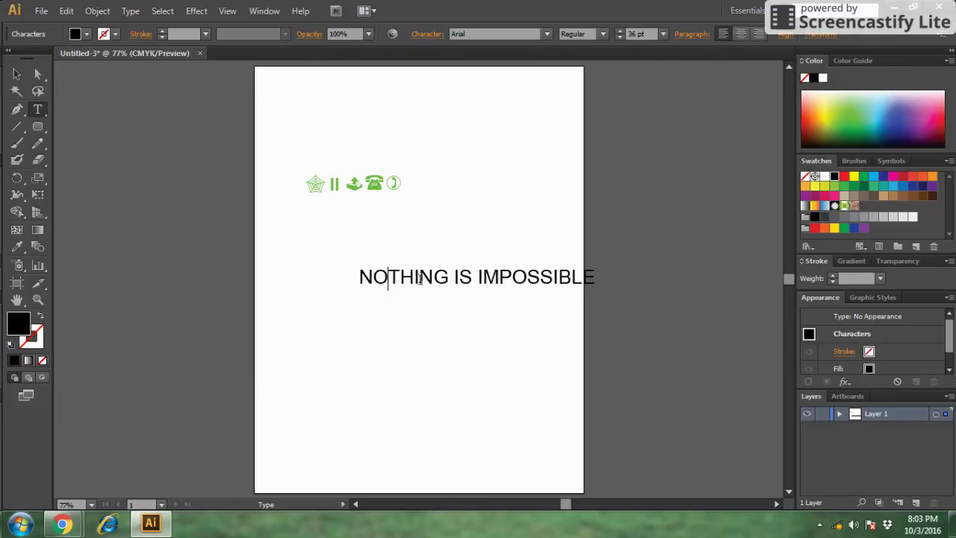
pyautogui.click(132, 12)
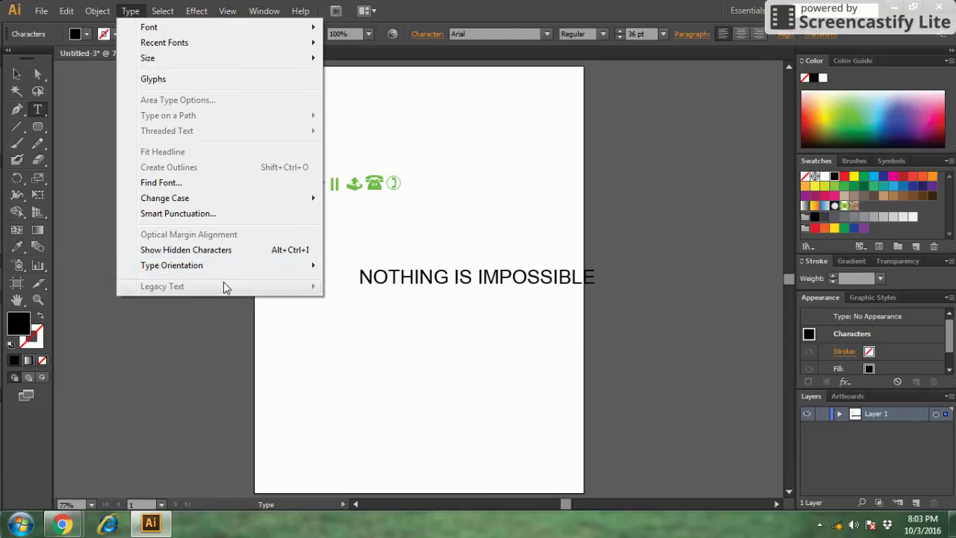
pyautogui.click(208, 336)
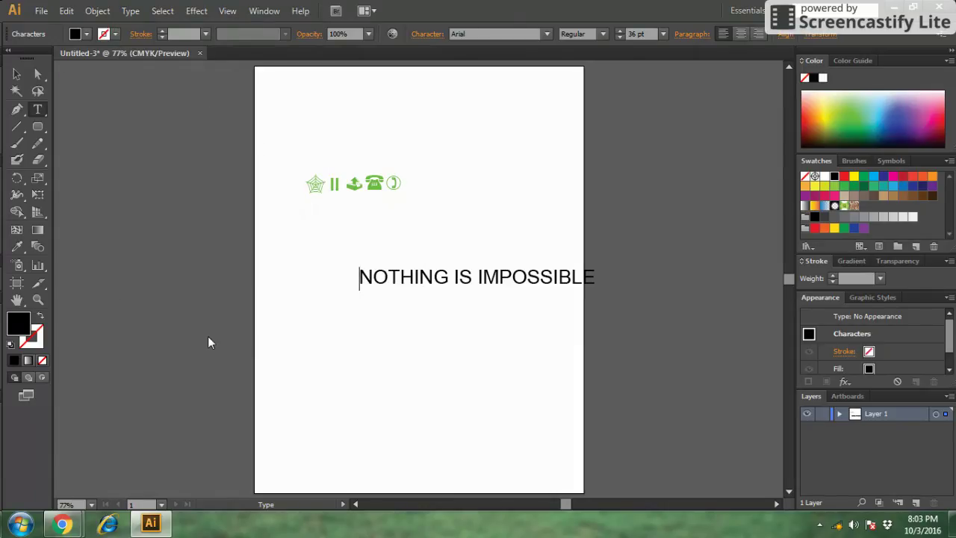